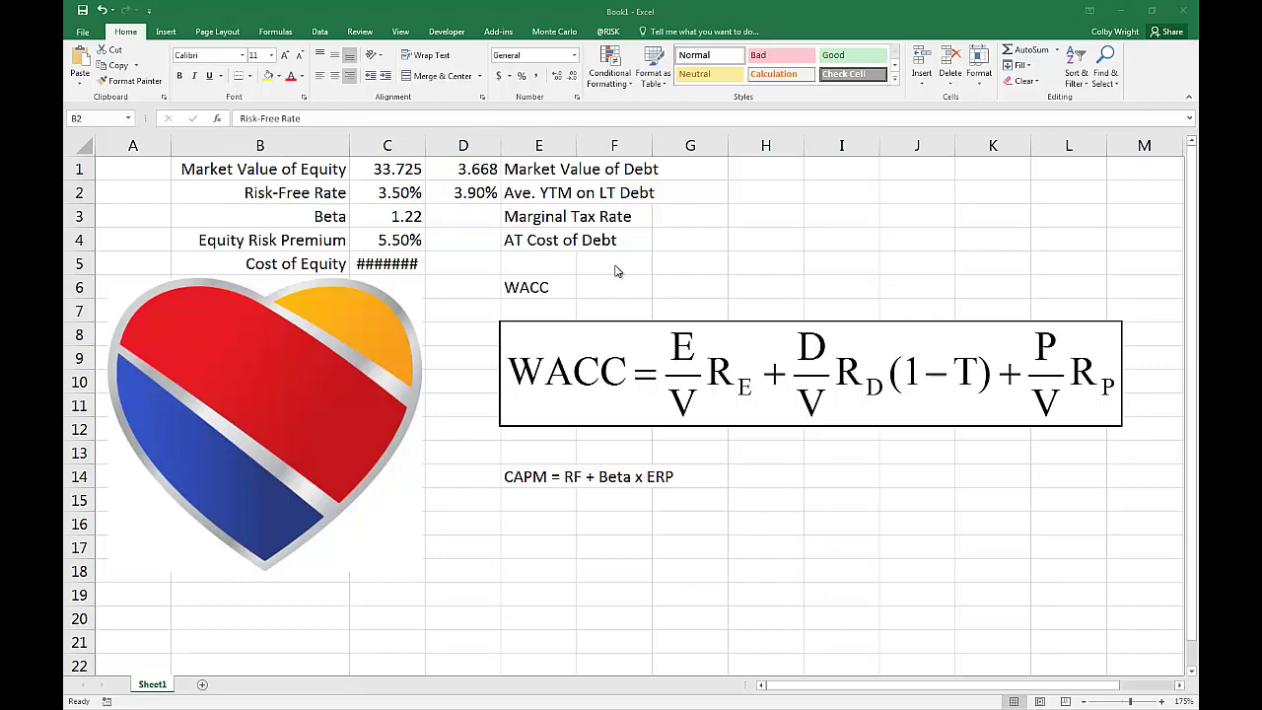
key("alt+Tab")
key("alt+Tab")
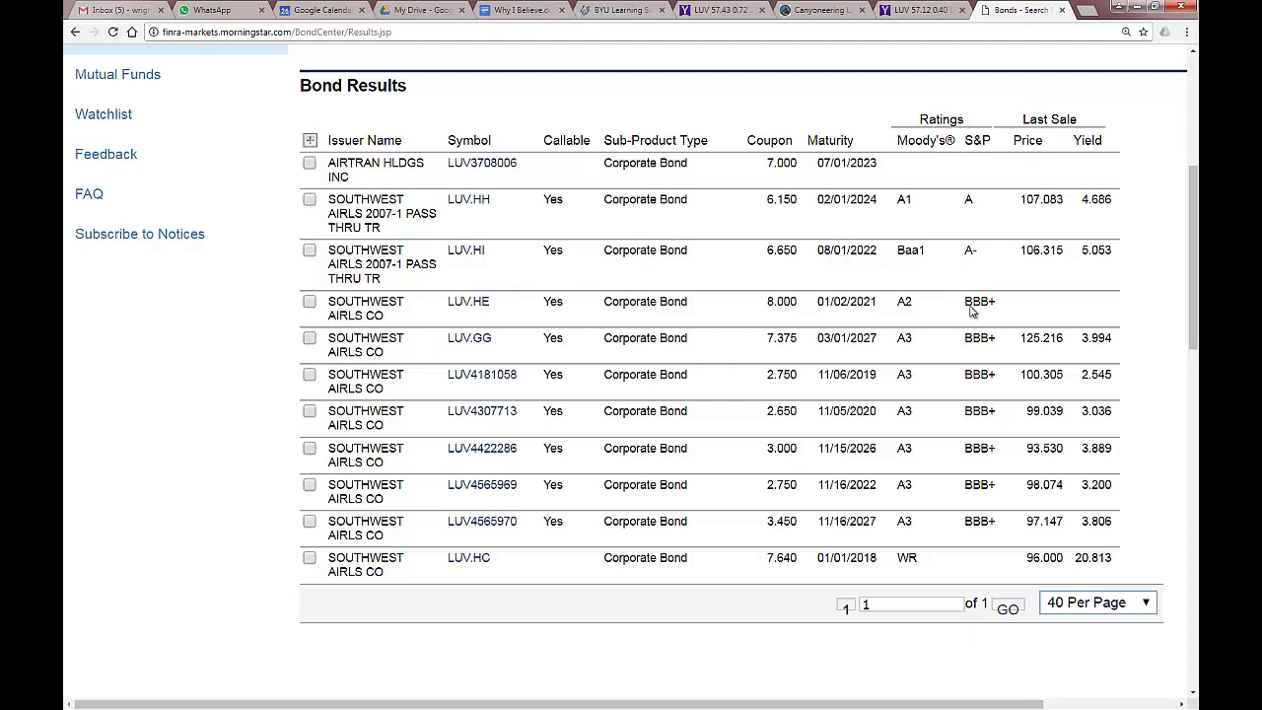
key("alt+Tab")
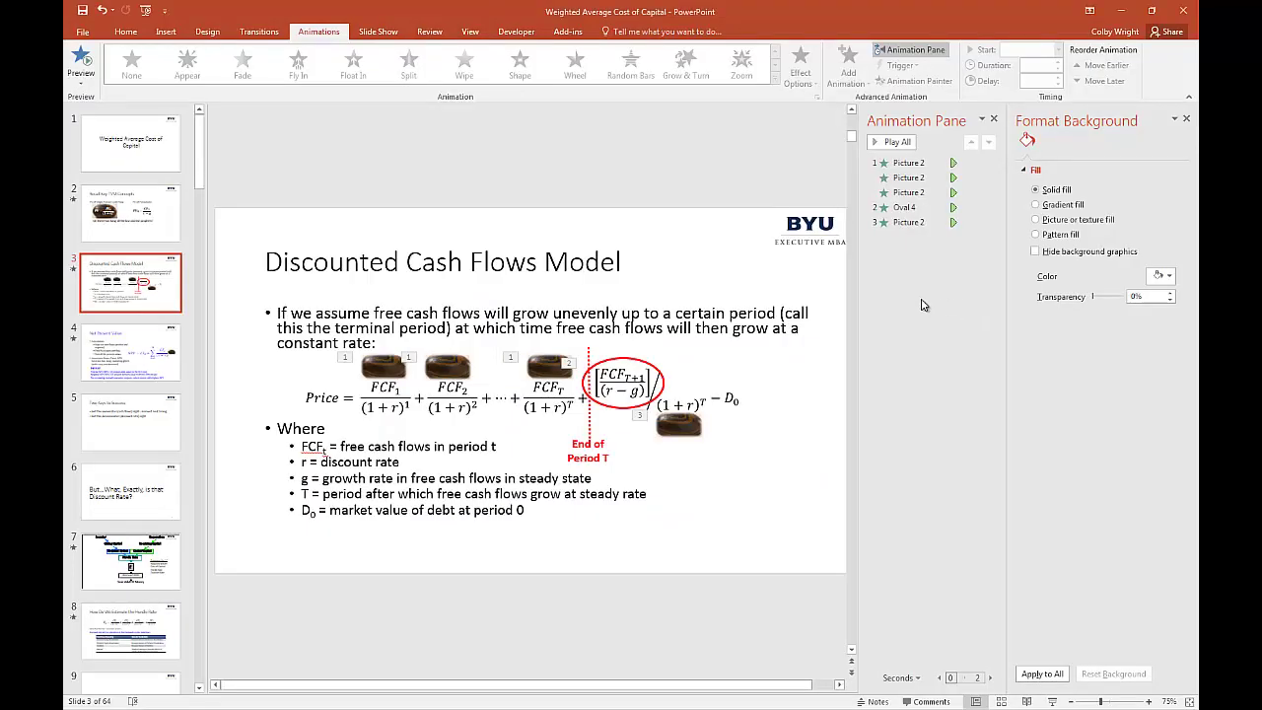
key("alt+Tab")
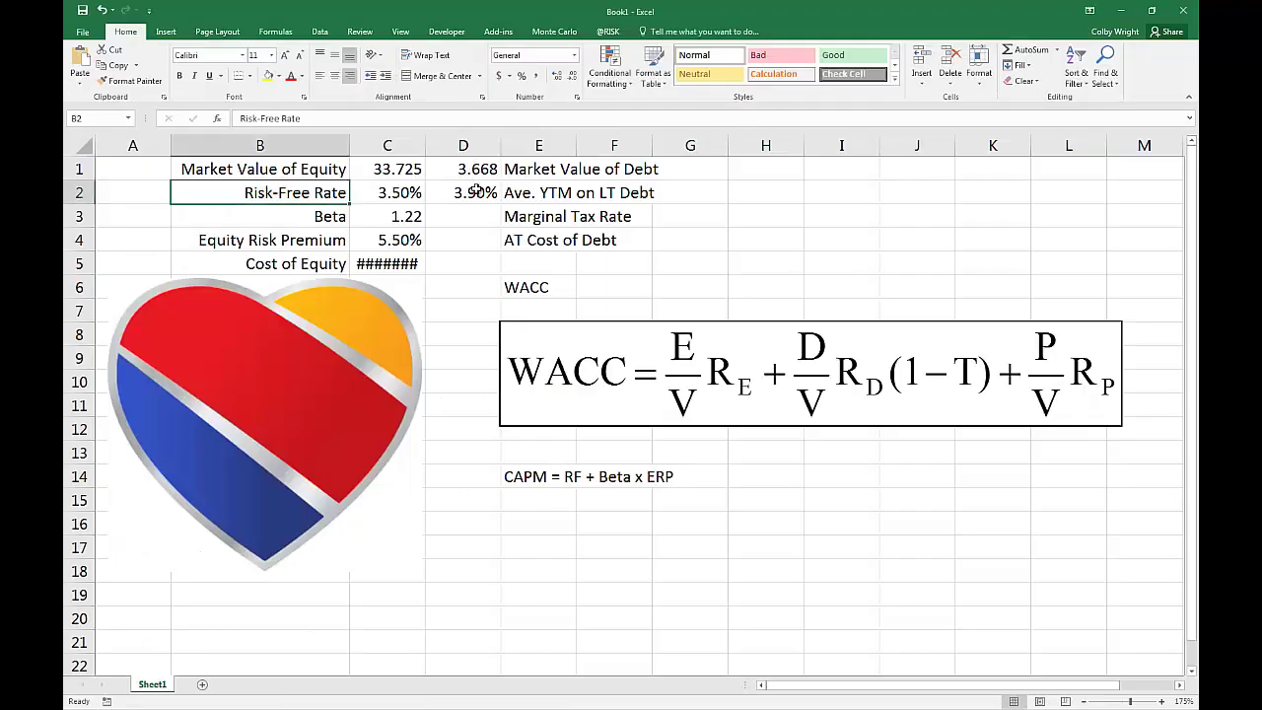
Enter 0.35 as the marginal tax rate in D3 and format it as a percentage
left_click(475, 189)
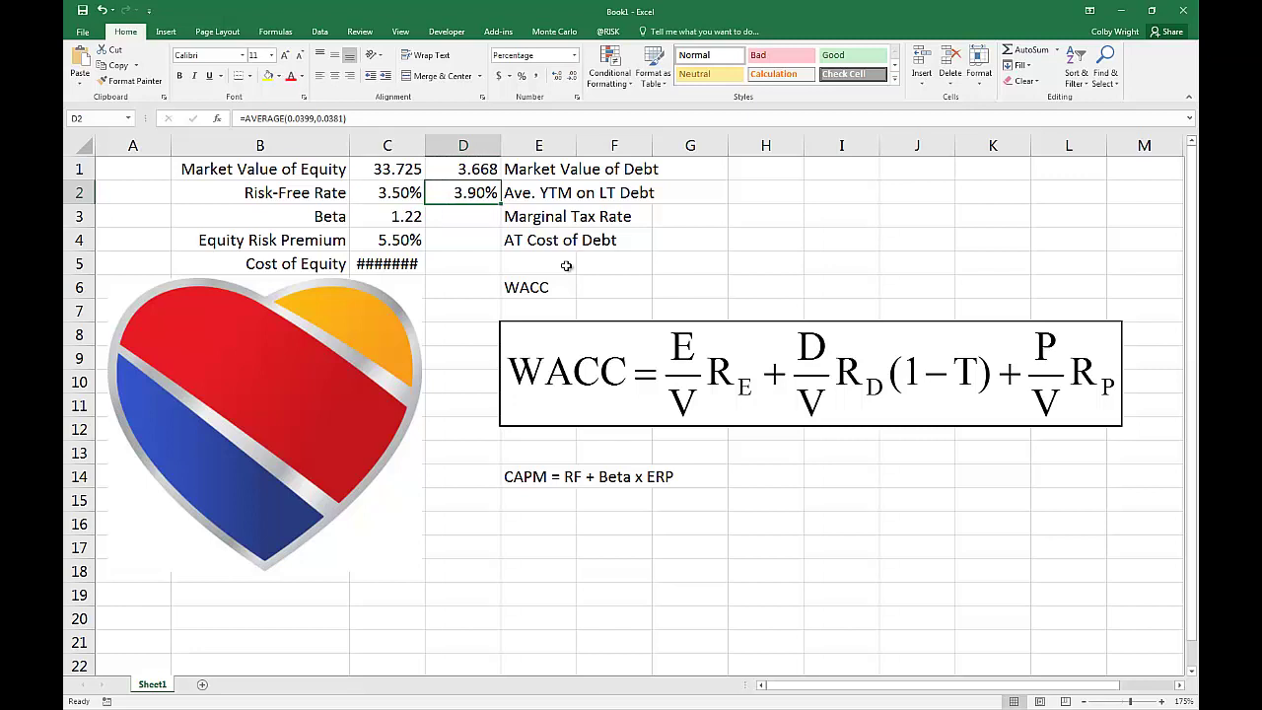
key("Down")
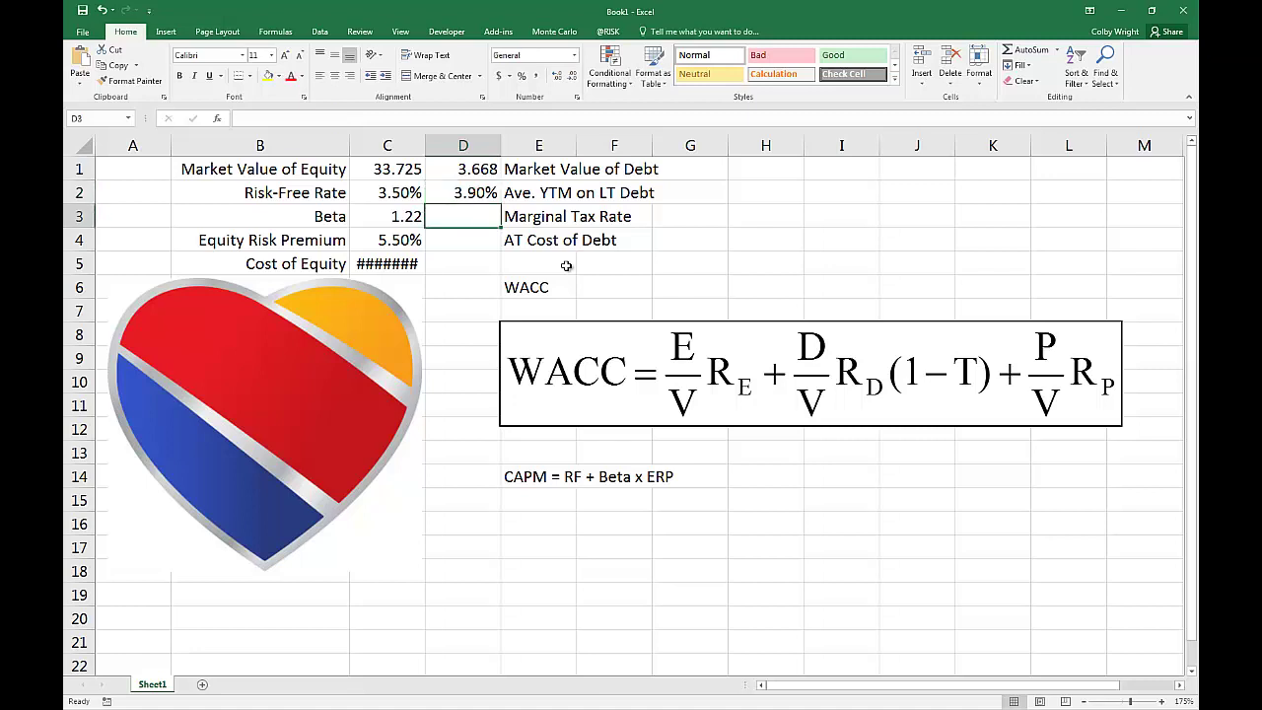
type(".035")
key("Return")
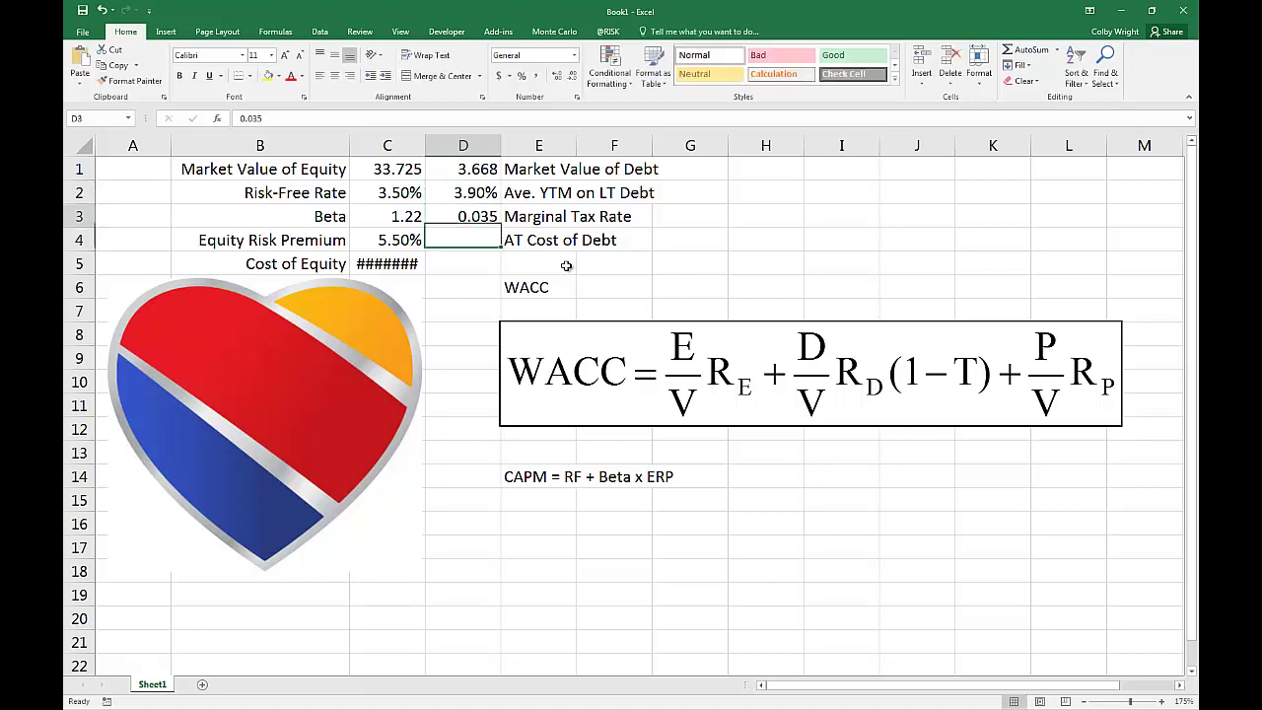
key("Up")
type(".35")
key("Return")
key("Up")
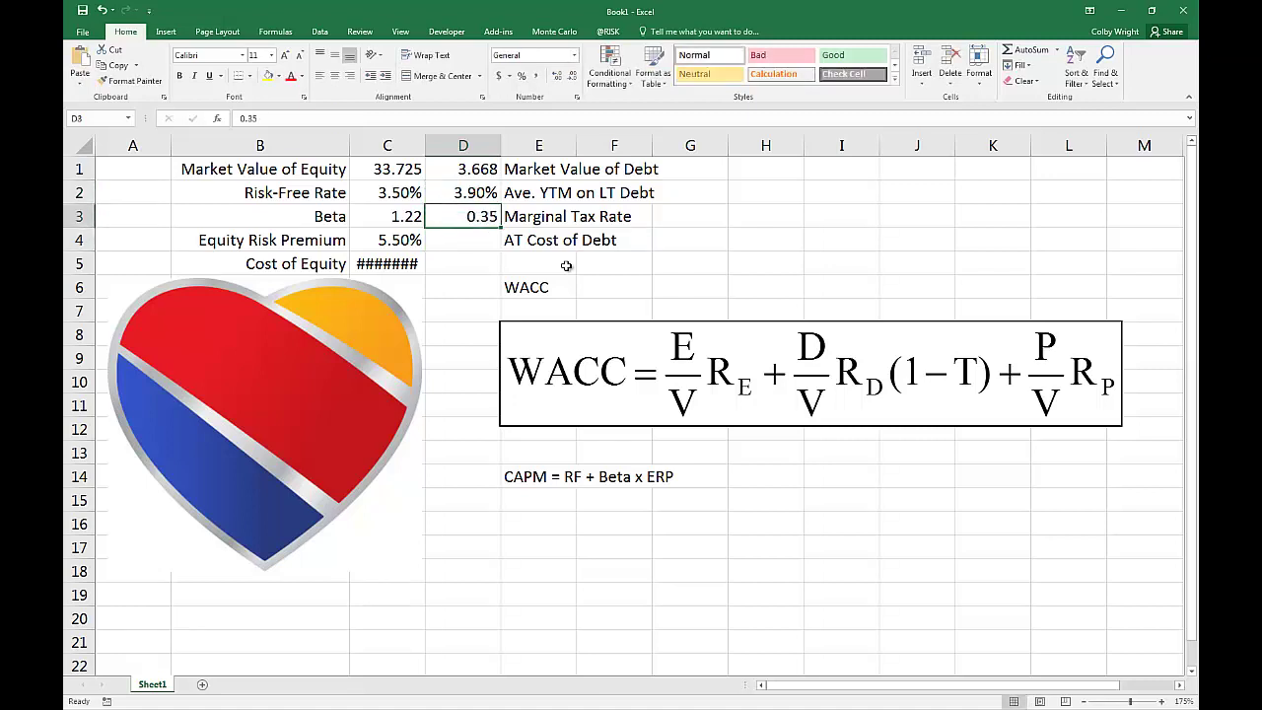
key("ctrl+shift+5")
Calculate the after-tax cost of debt in D4 with the formula =D2*(1-D3)
key("Down")
type("=")
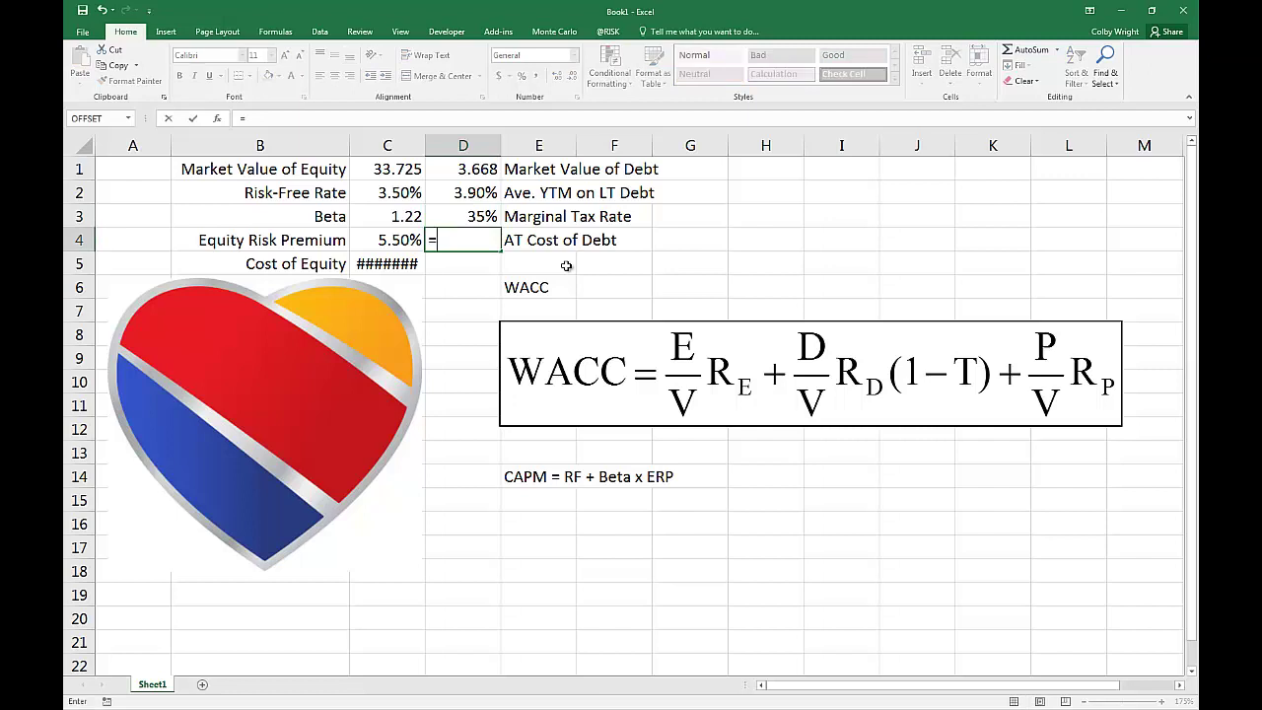
key("Up")
key("Up")
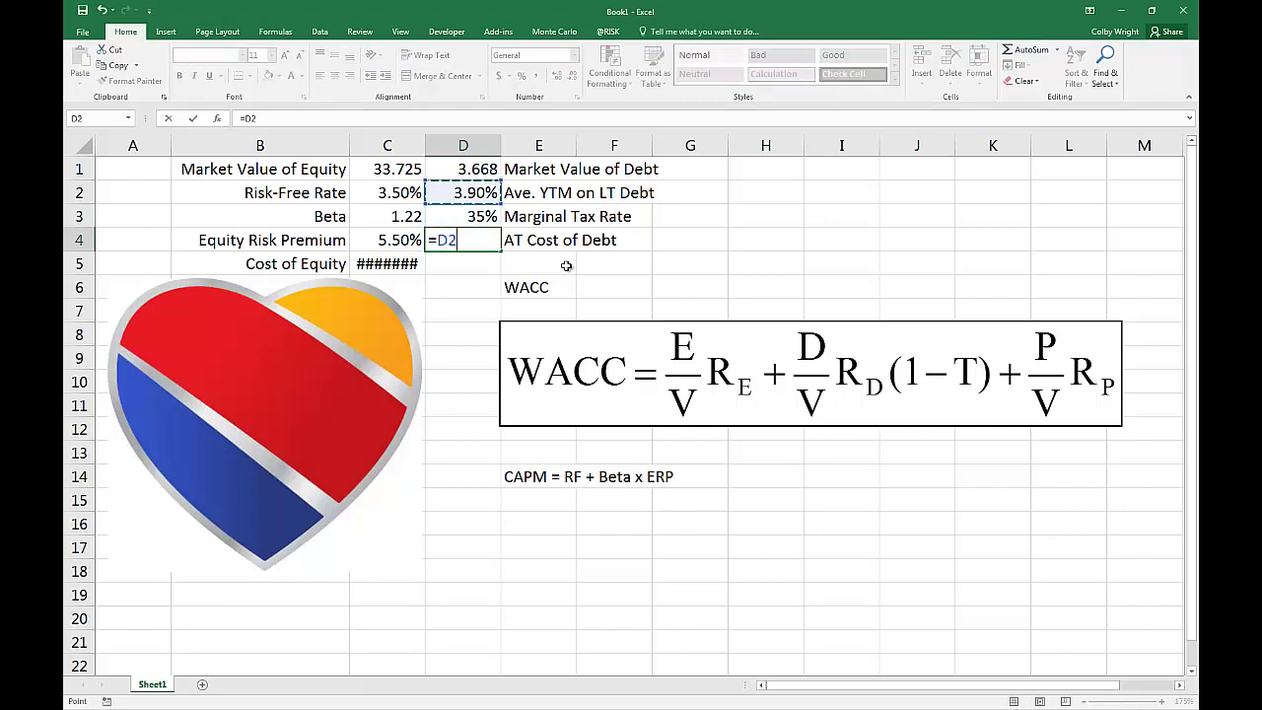
type("*(1-")
key("Up")
key("Return")
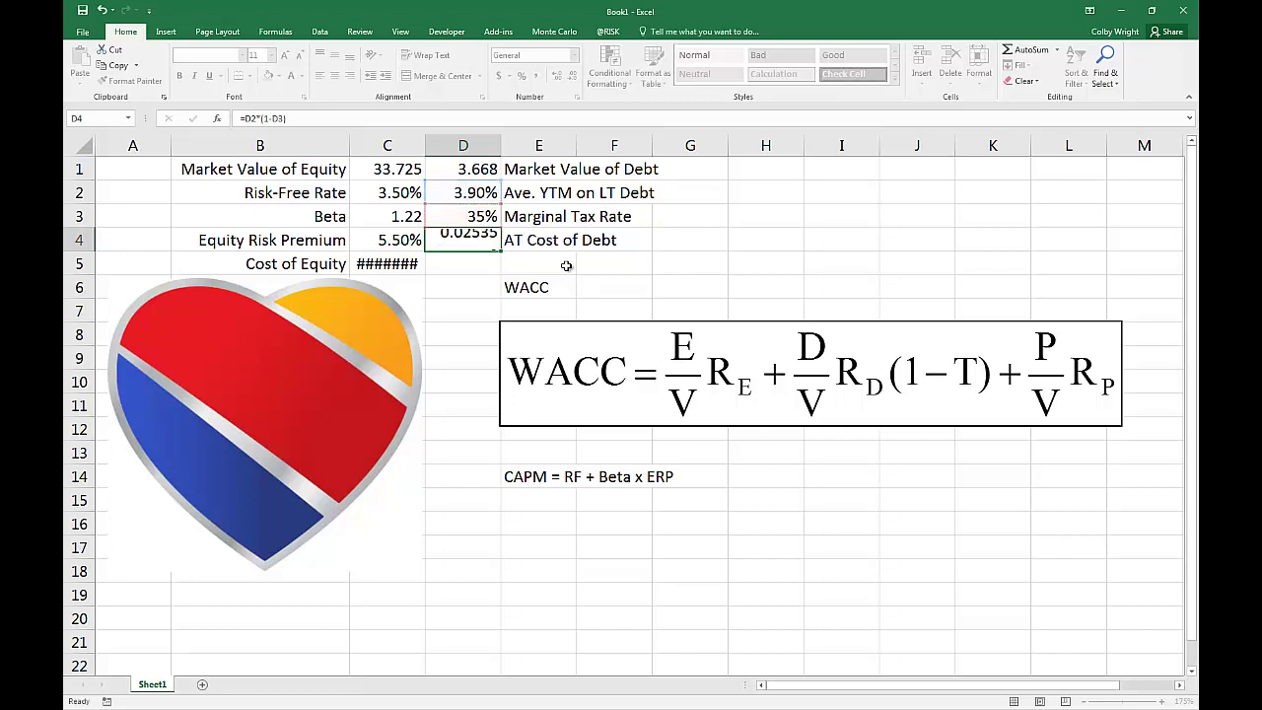
Format the after-tax cost of debt in D4 as a percentage with two decimal places
key("Up")
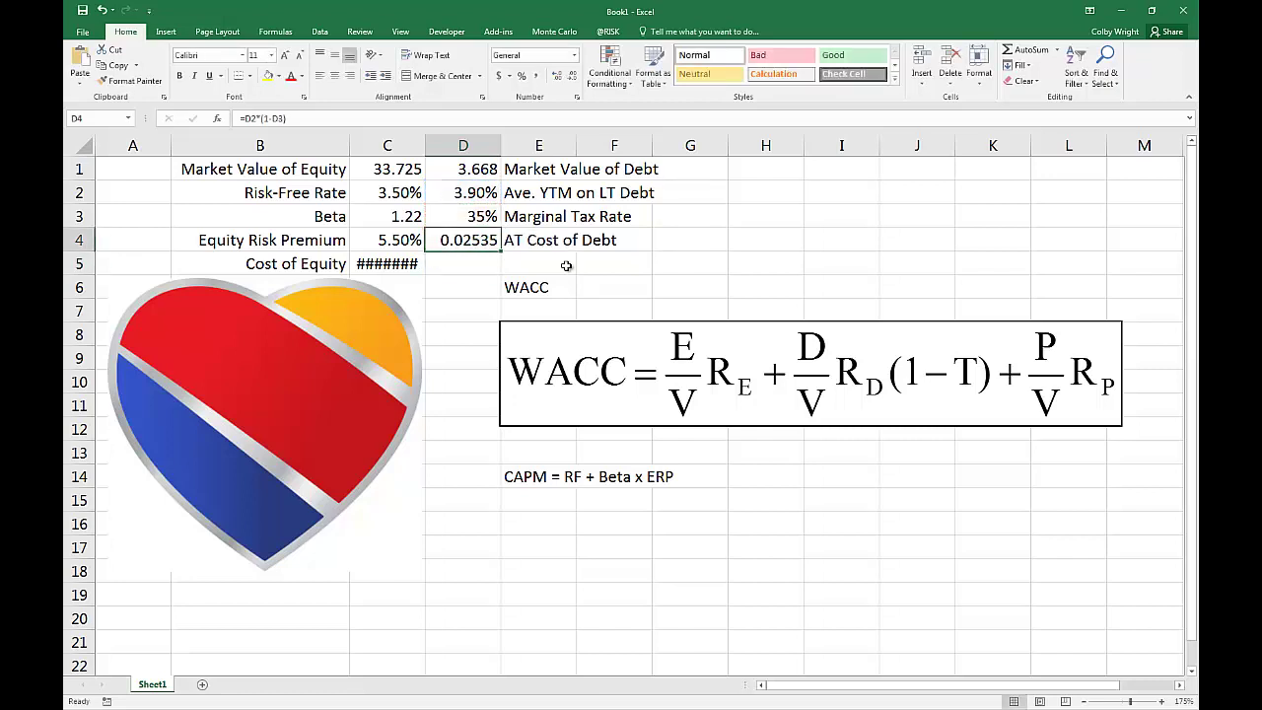
key("ctrl+shift+5")
key("alt+h")
key("0")
key("alt+h")
key("0")
Start the WACC calculation in D6 with the equity weight formula =C1/(C1+D1)
key("Down")
key("Down")
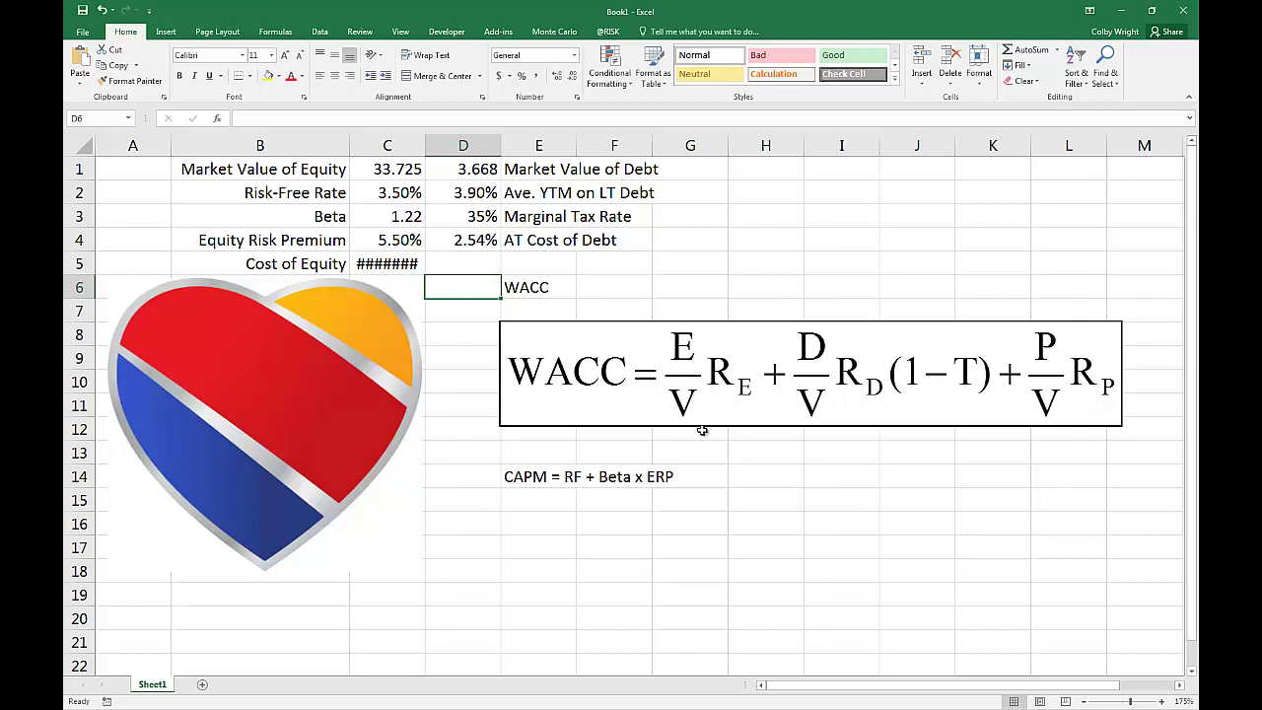
type("=(")
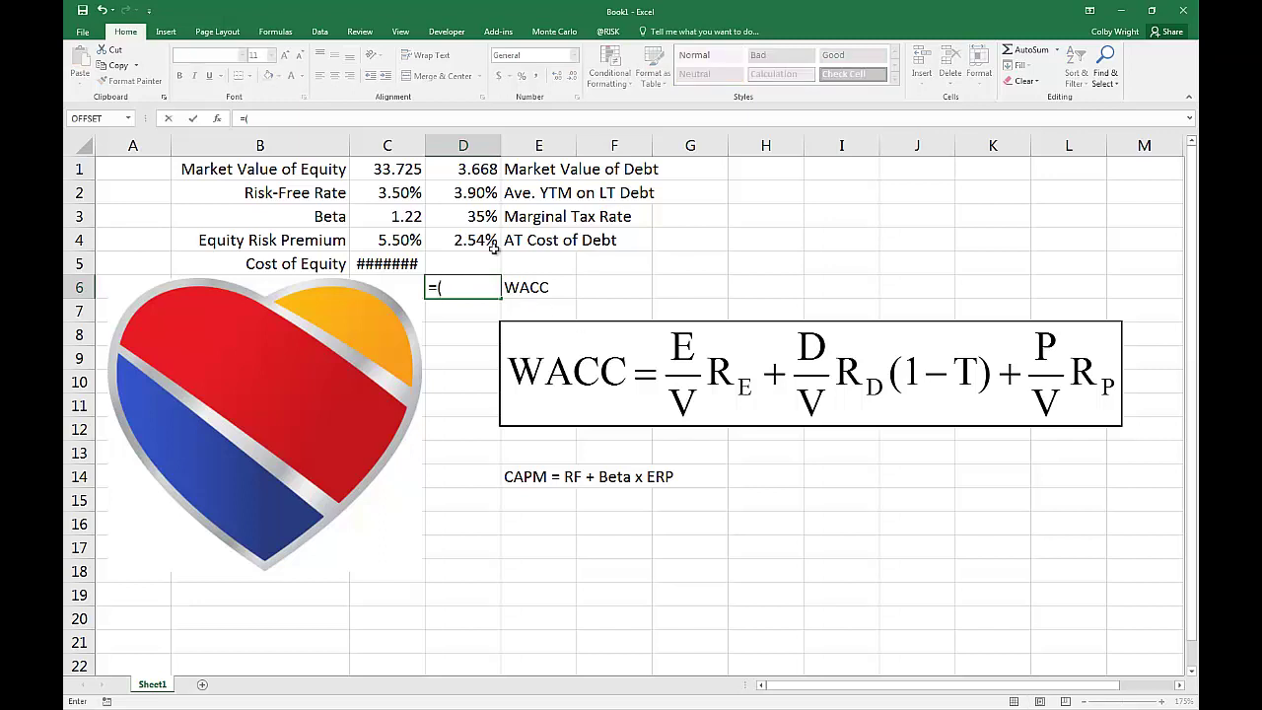
key("BackSpace")
left_click(409, 170)
type("/(")
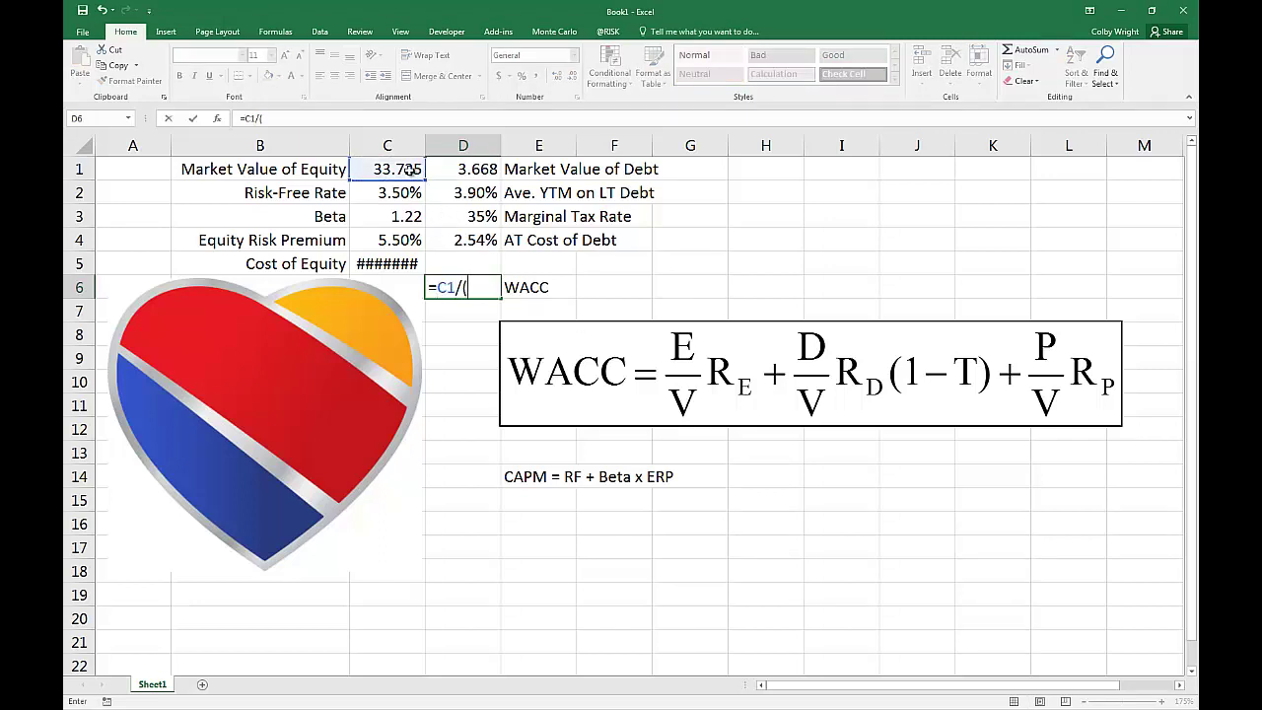
left_click(409, 169)
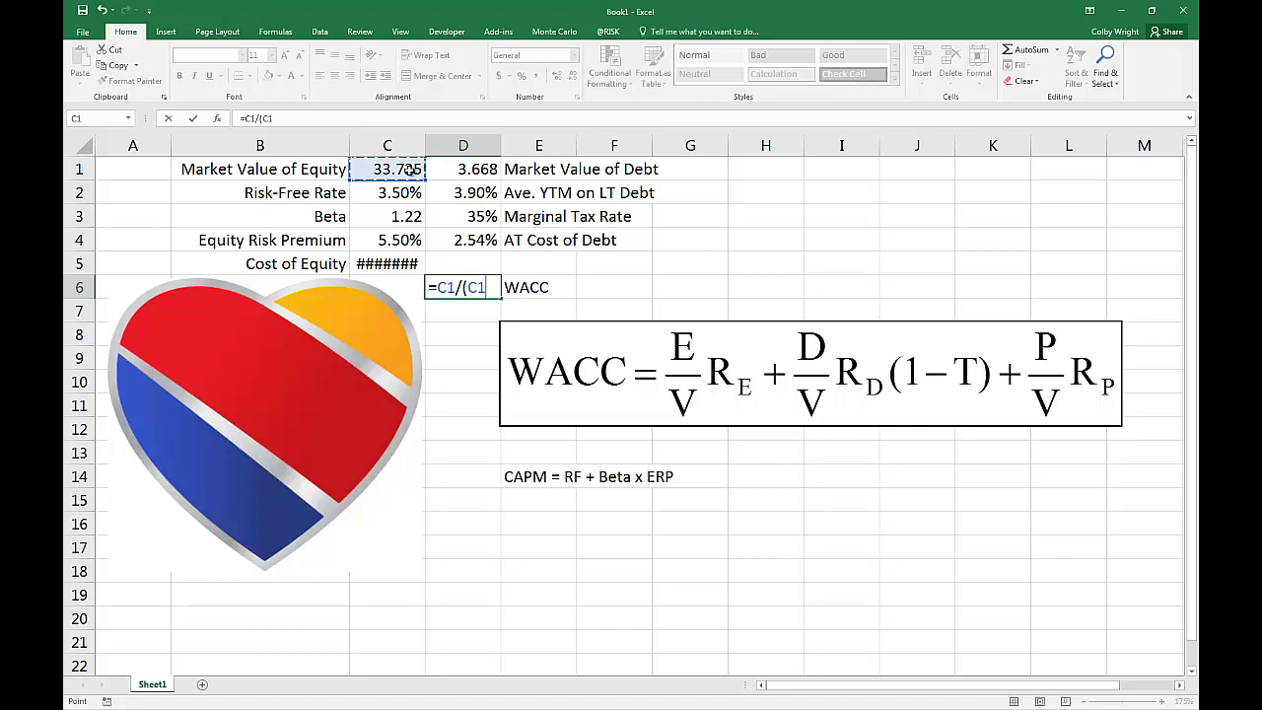
type("+")
left_click(450, 170)
type(")")
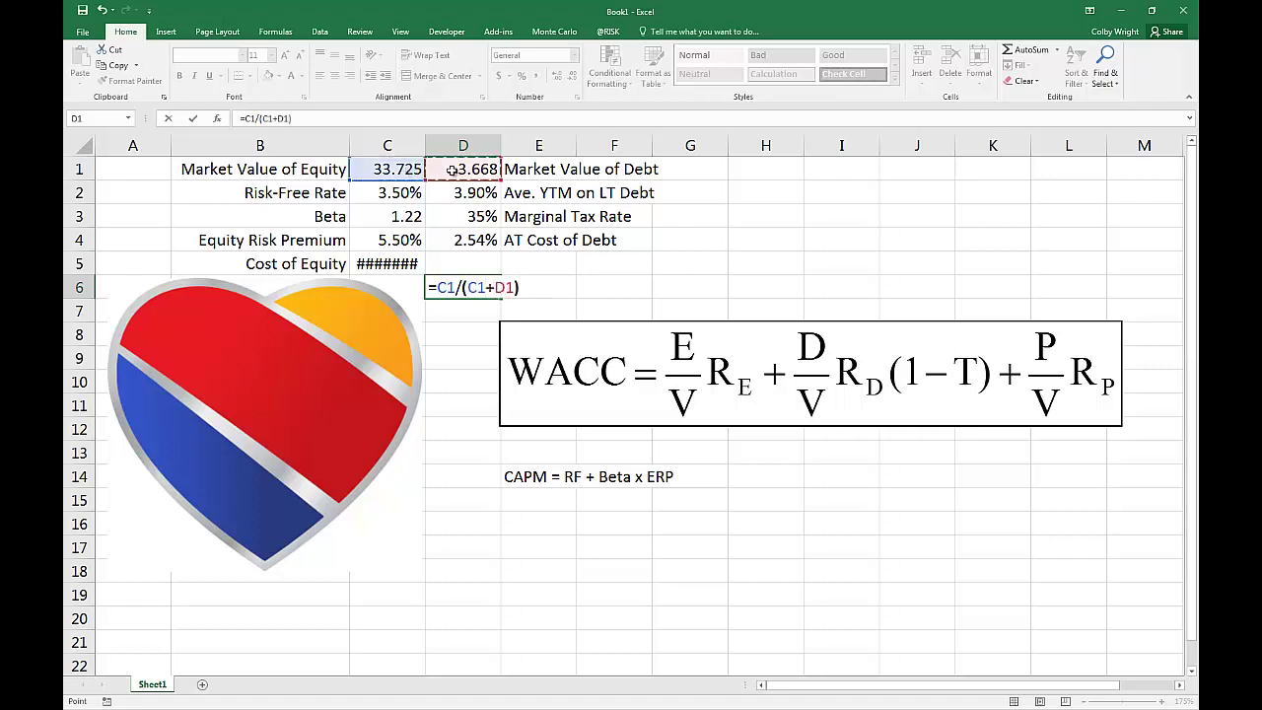
key("ctrl+Return")
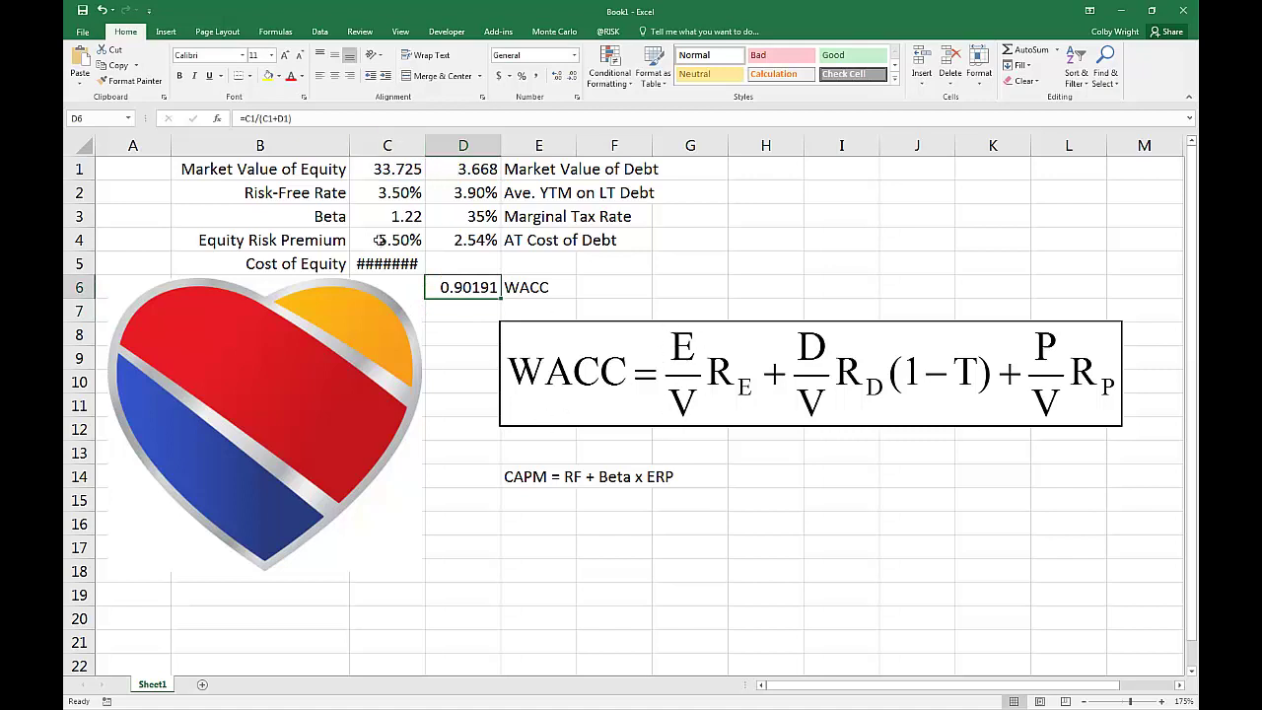
Auto-fit the width of column C and extend D6's formula to multiply the equity weight by the cost of equity in C5
double_click(425, 145)
left_click(412, 264)
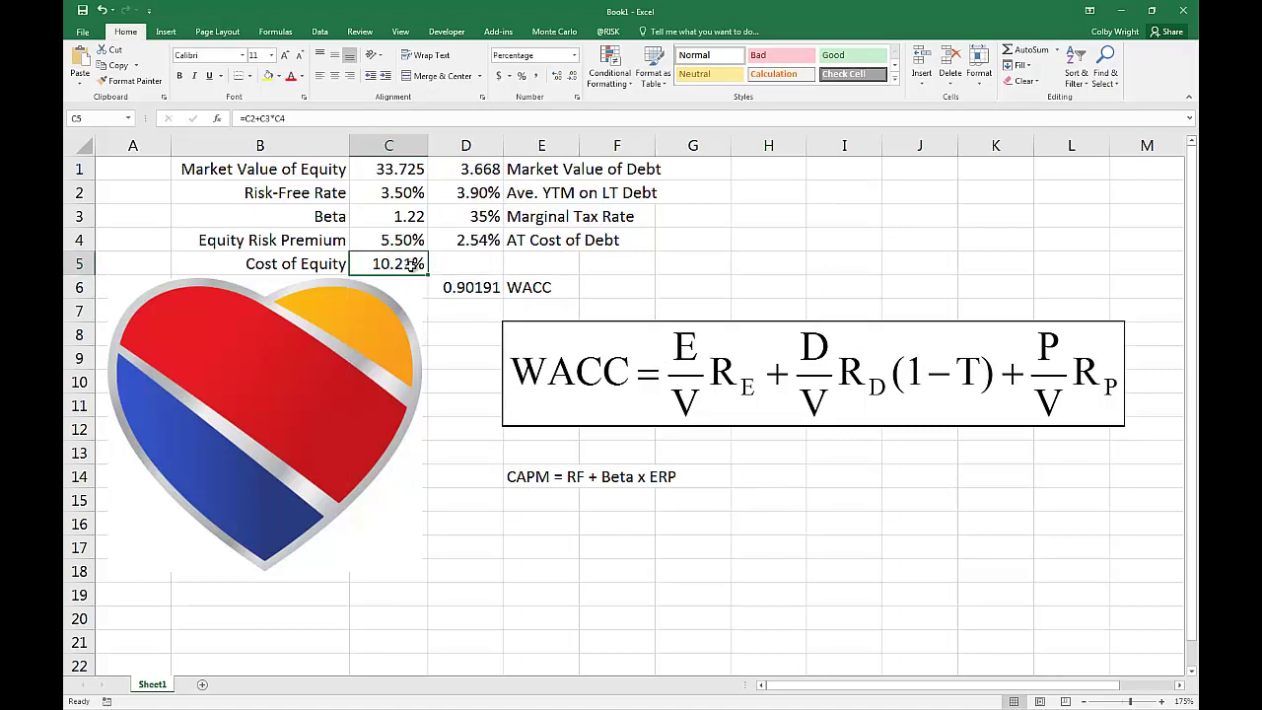
key("Up")
key("Right")
key("Down")
key("Down")
left_click(317, 120)
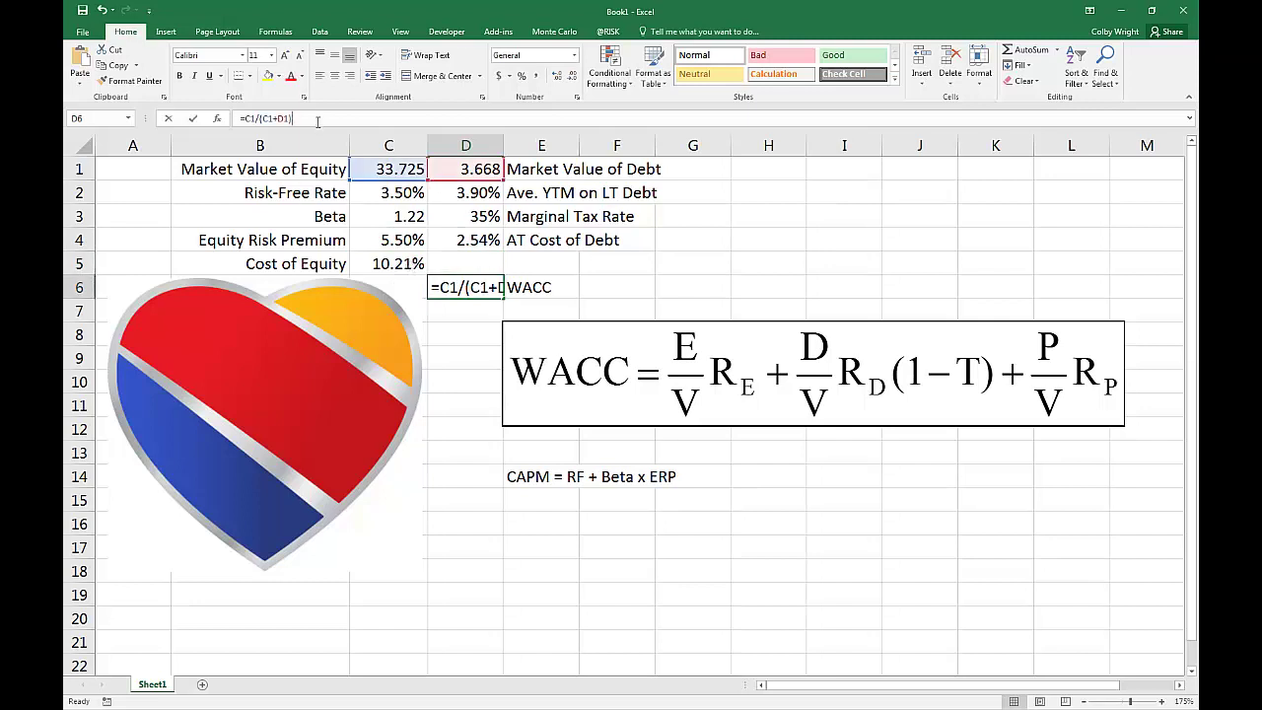
type("*")
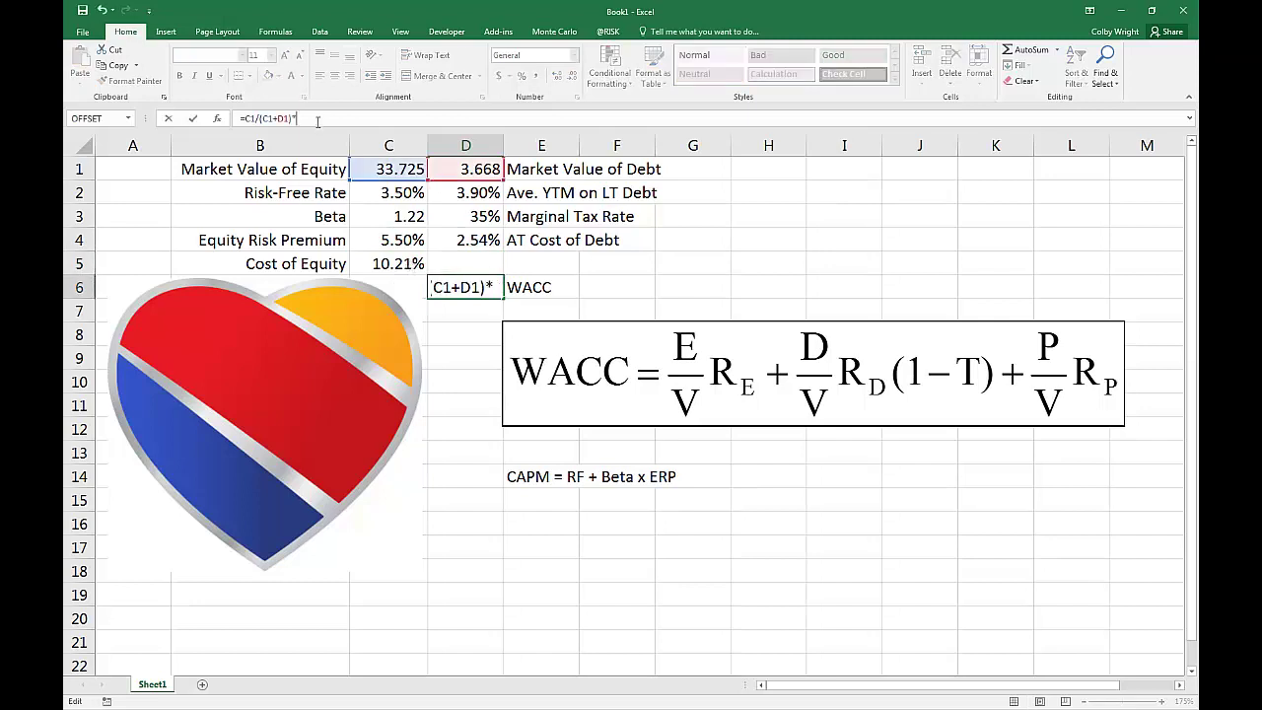
left_click(376, 264)
Complete the WACC formula in D6 by adding the debt term D1/(C1+D1)*D4
type("+")
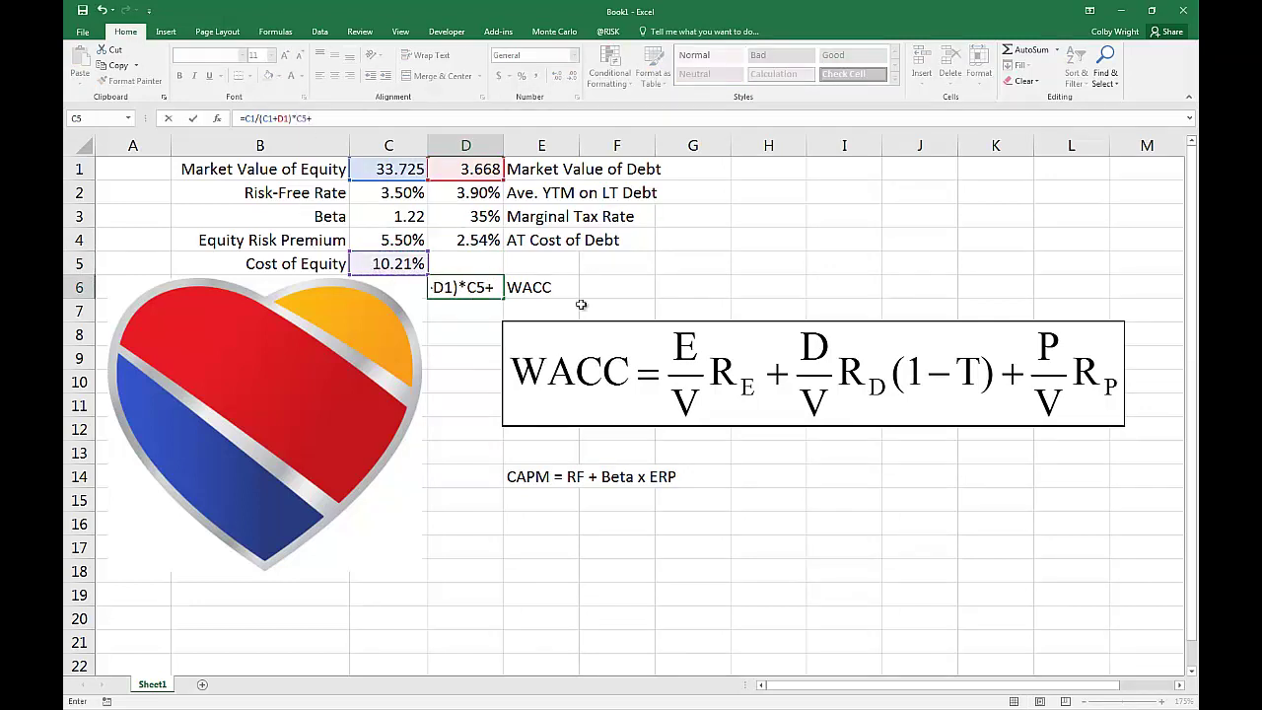
left_click(460, 170)
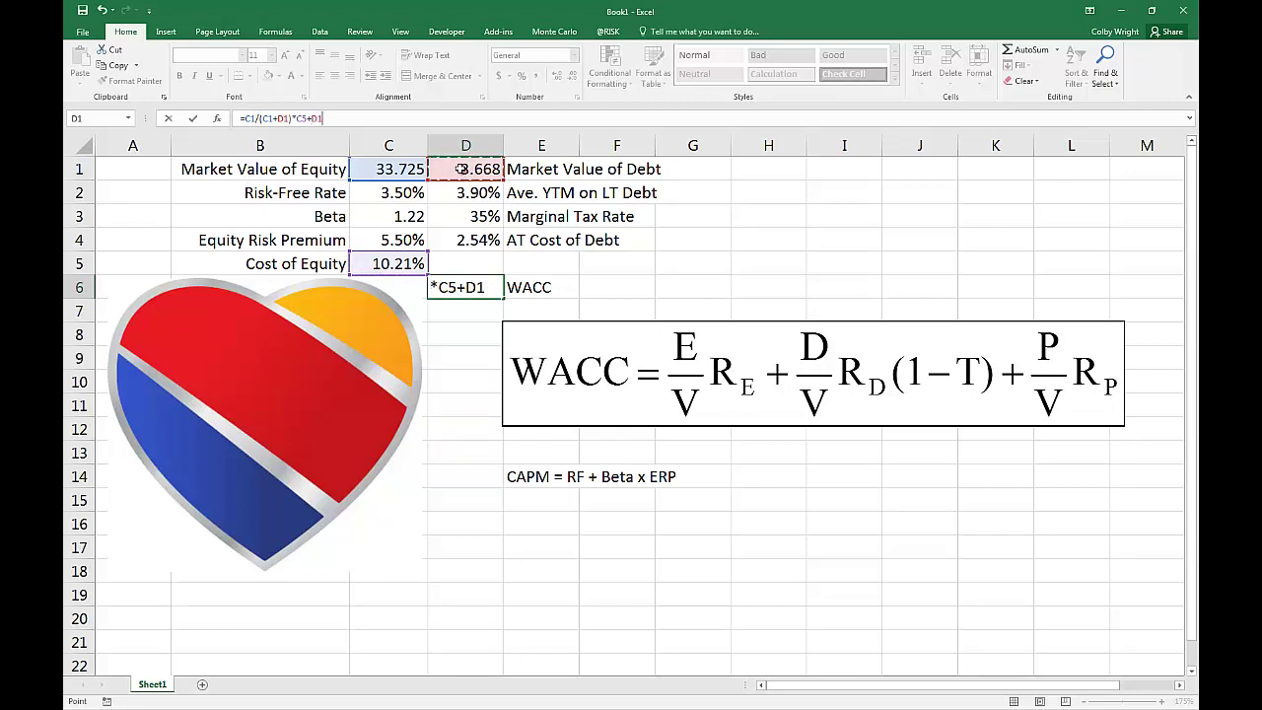
type("/(")
left_click(396, 170)
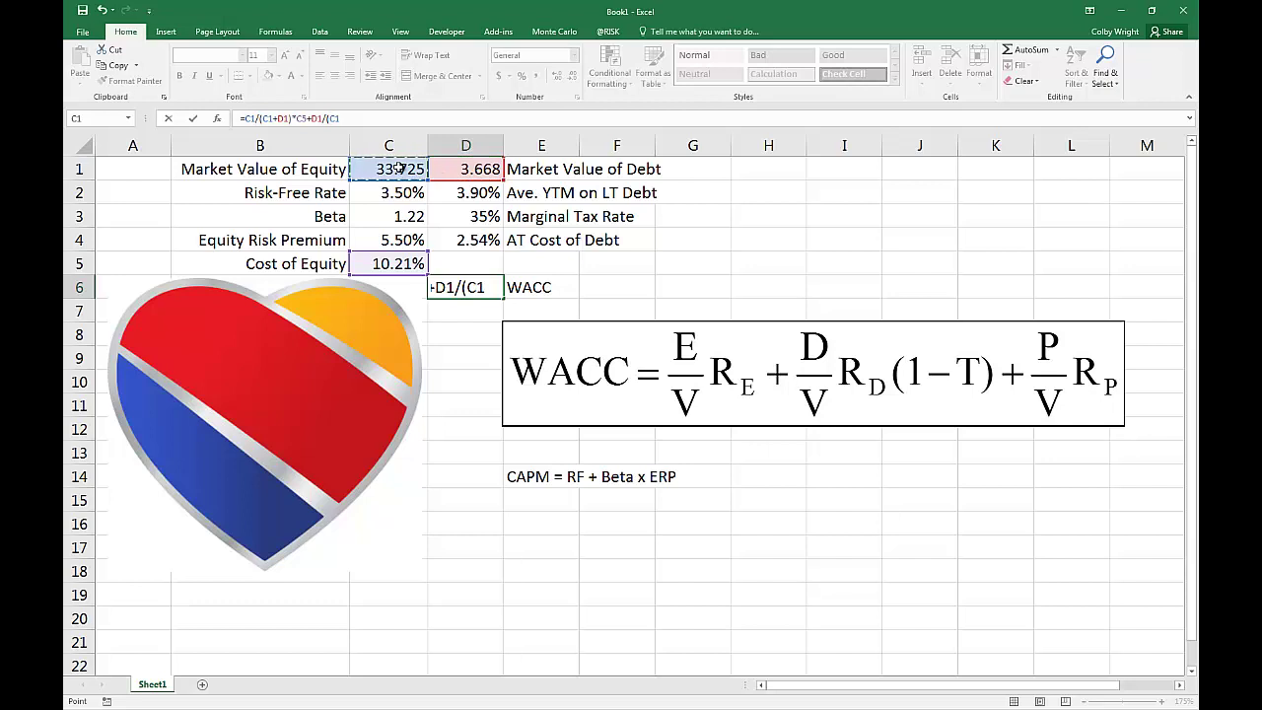
type("+")
left_click(452, 170)
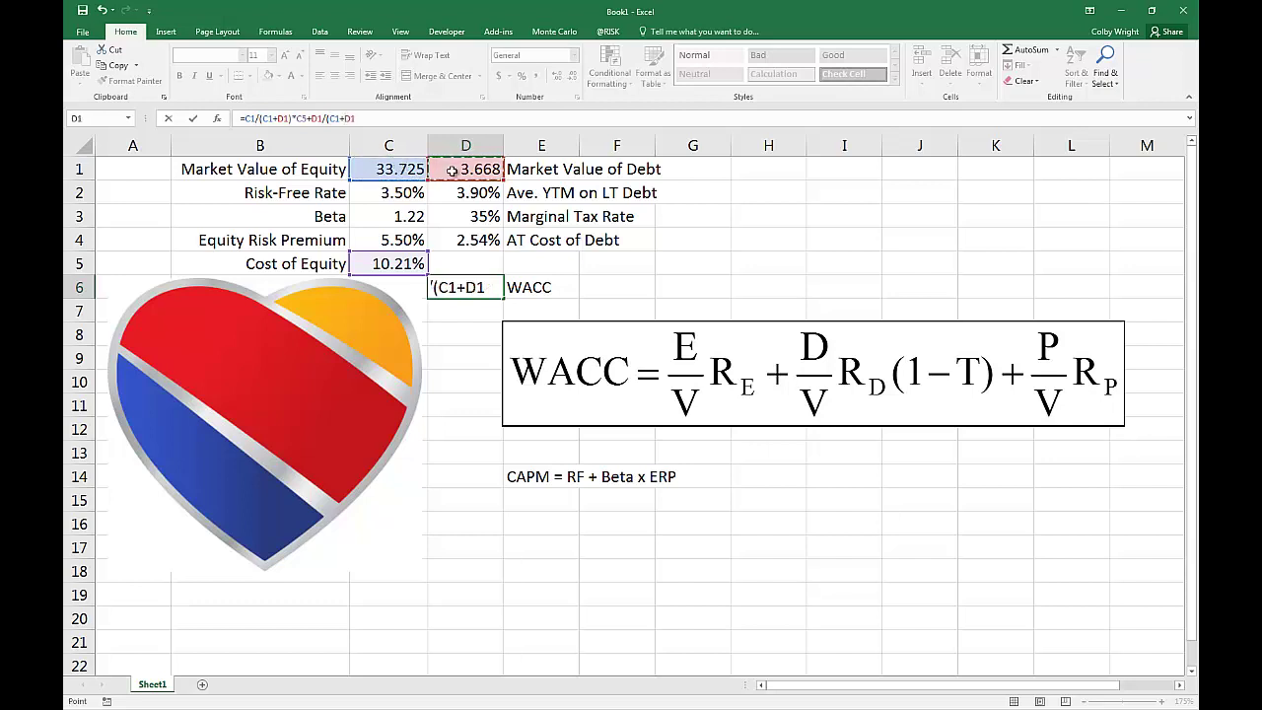
type(")*")
left_click(480, 242)
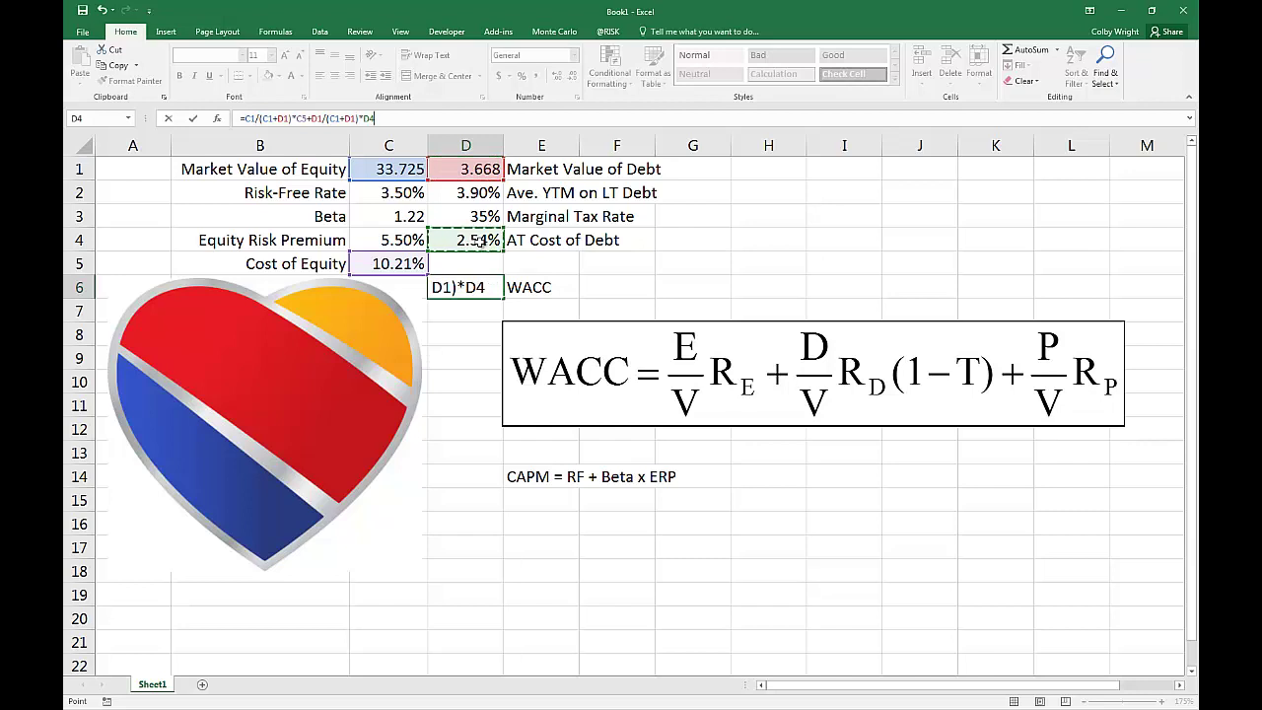
key("ctrl+Return")
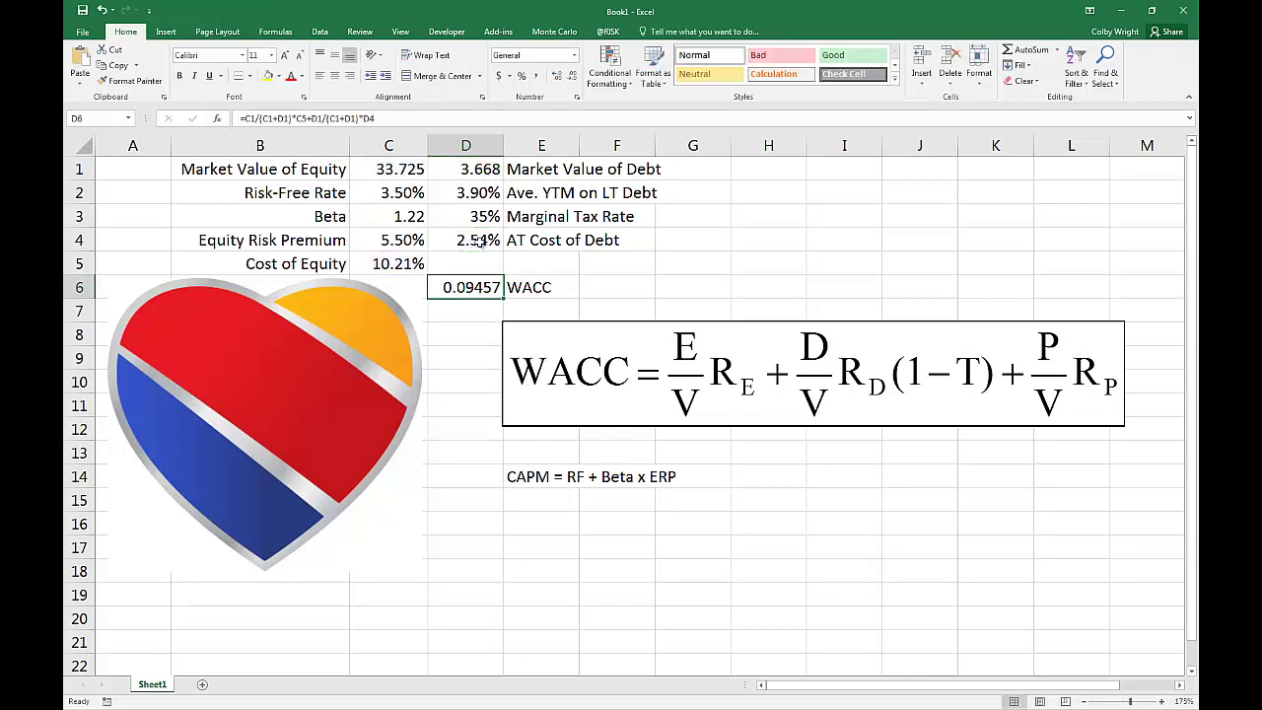
Format the WACC in D6 as a percentage with two decimal places
key("ctrl+shift+5")
key("alt+h")
key("0")
key("alt+h")
key("0")
Switch to PowerPoint, present from the Discounted Cash Flows Model slide and advance to the discount rate slide about capturing opportunity cost
key("alt+Tab")
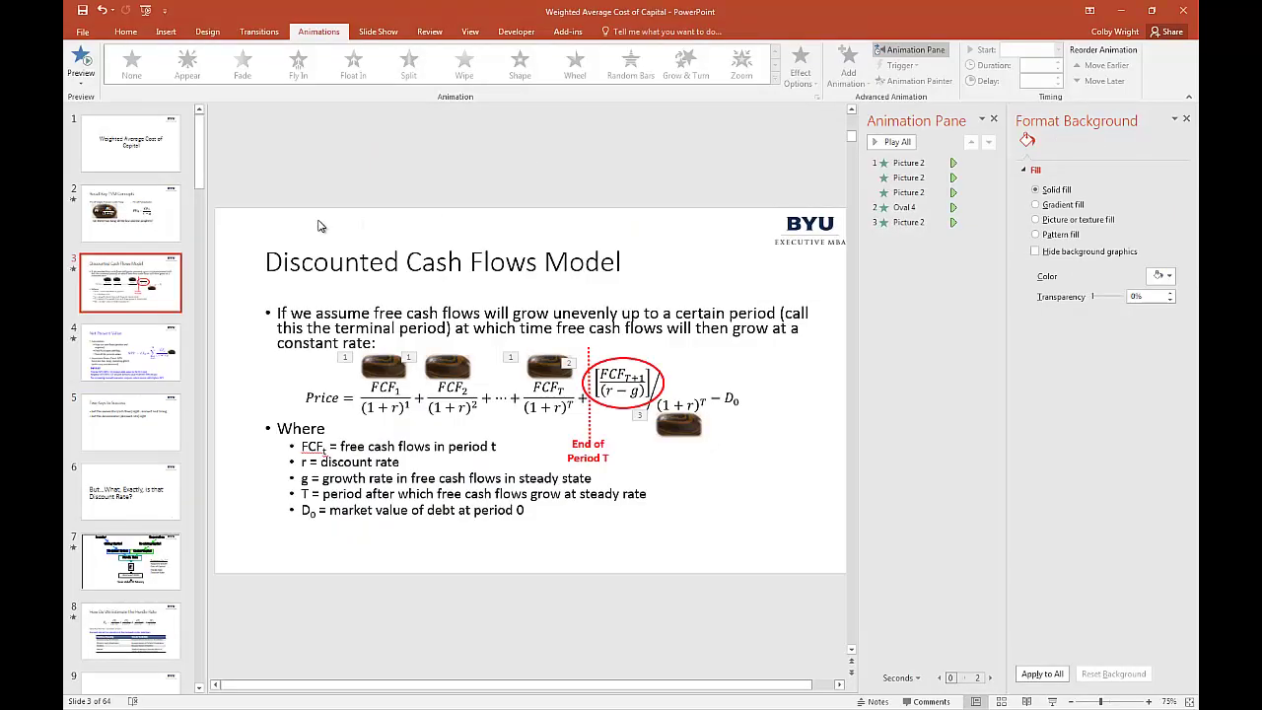
left_click(1052, 701)
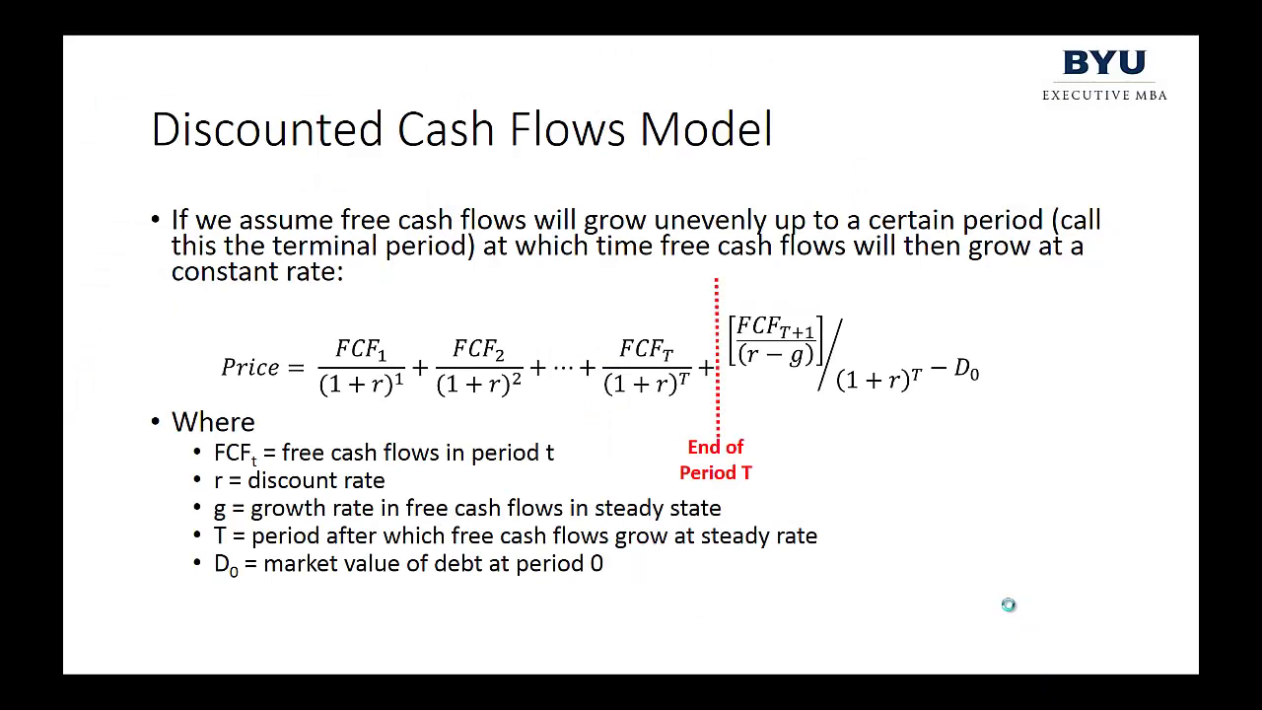
left_click(1007, 604)
left_click(1007, 604)
left_click(1006, 604)
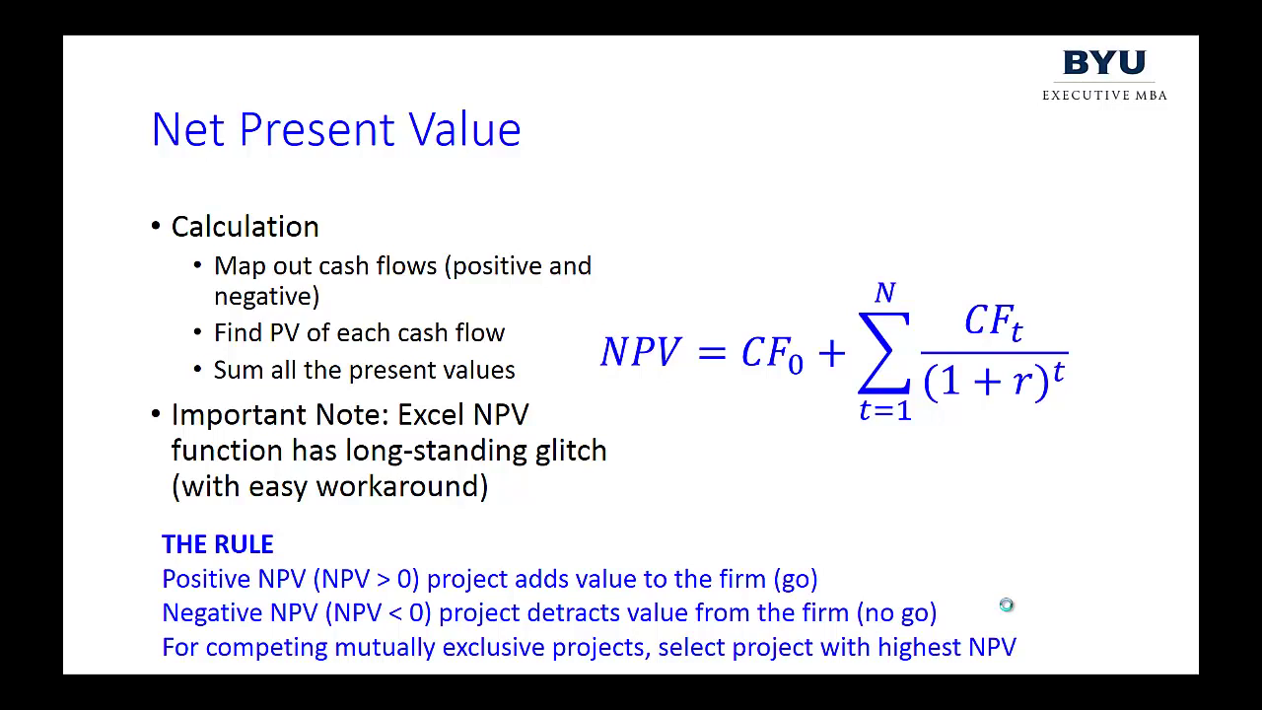
left_click(948, 422)
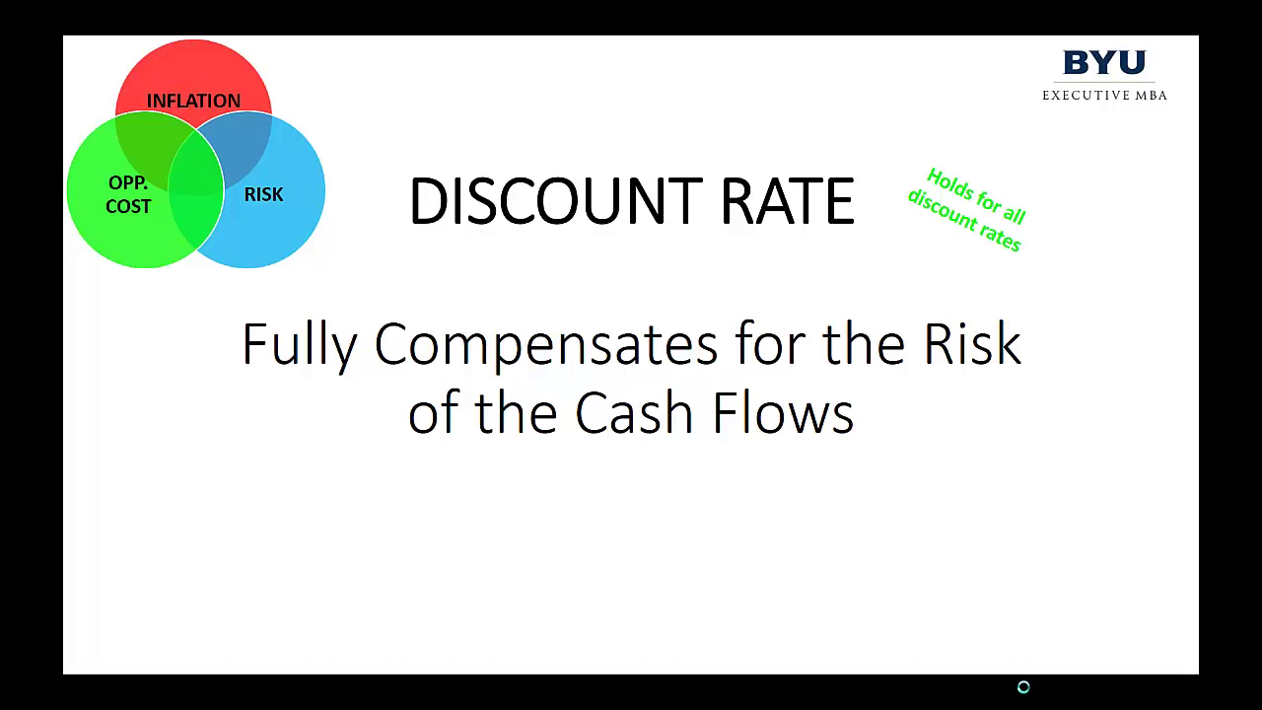
key("Right")
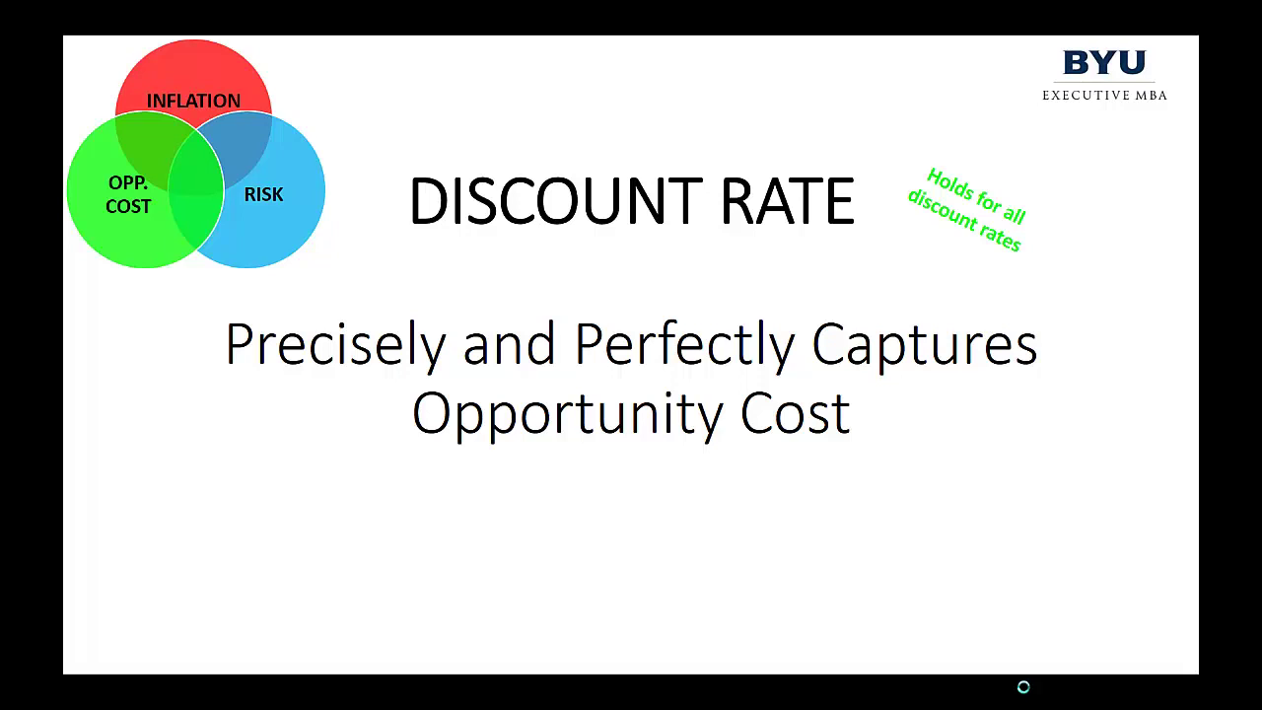
Switch to the Excel workbook and select the cells spanned by the CAPM formula text, starting at E14
key("alt+Tab")
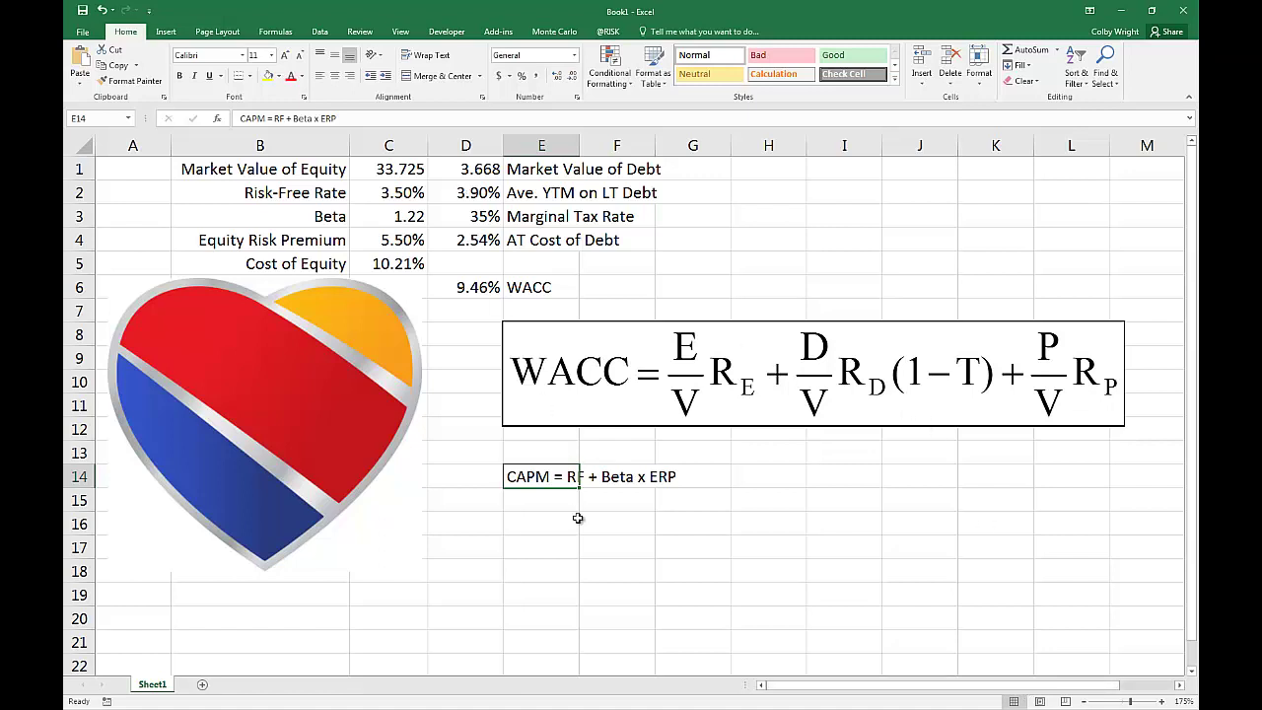
key("shift+Right")
key("shift+Right")
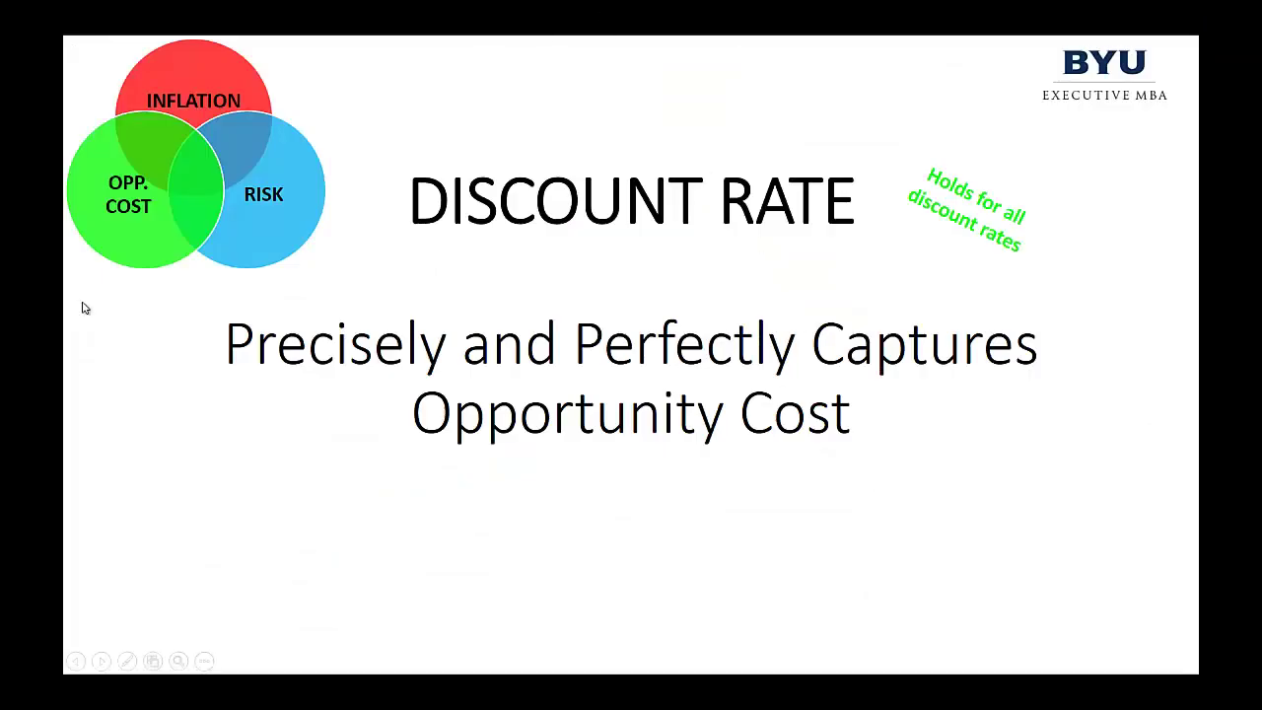
Return to the slide show and page through the WACC, TVM concepts and discounted cash flow slides to Two Keys to Success
key("Right")
key("Right")
key("Right")
key("Right")
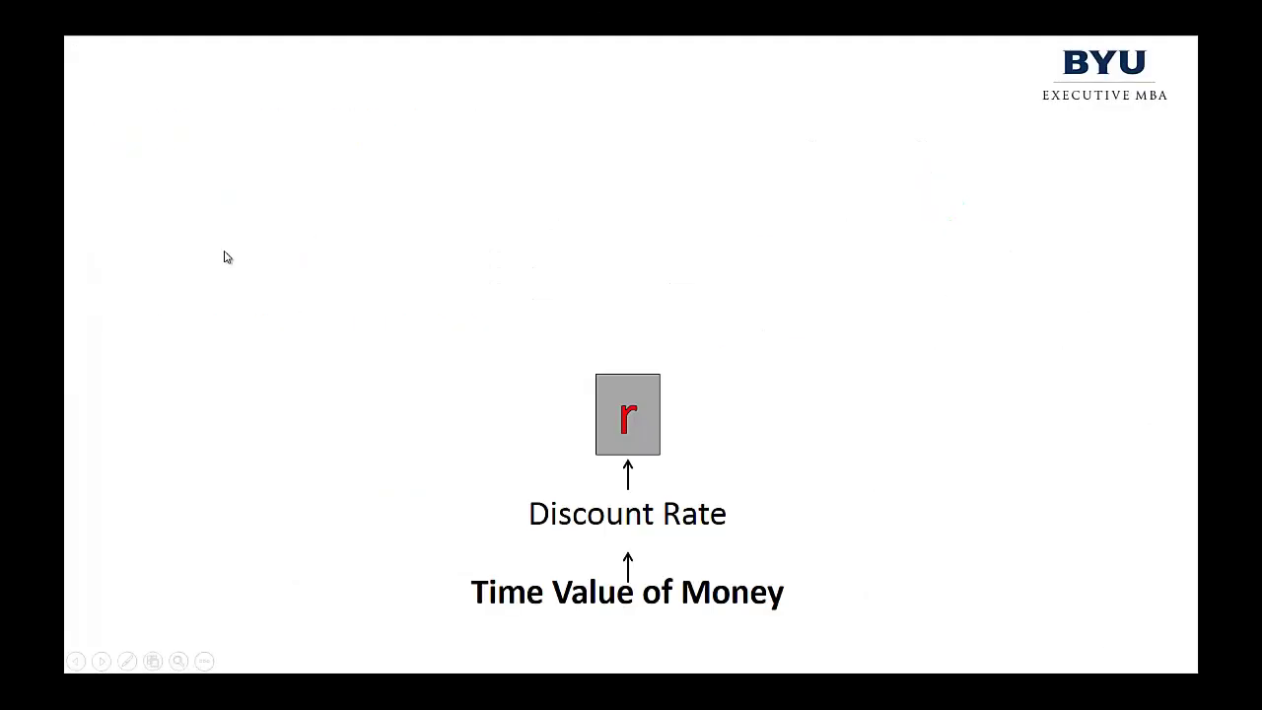
key("Right")
key("Right")
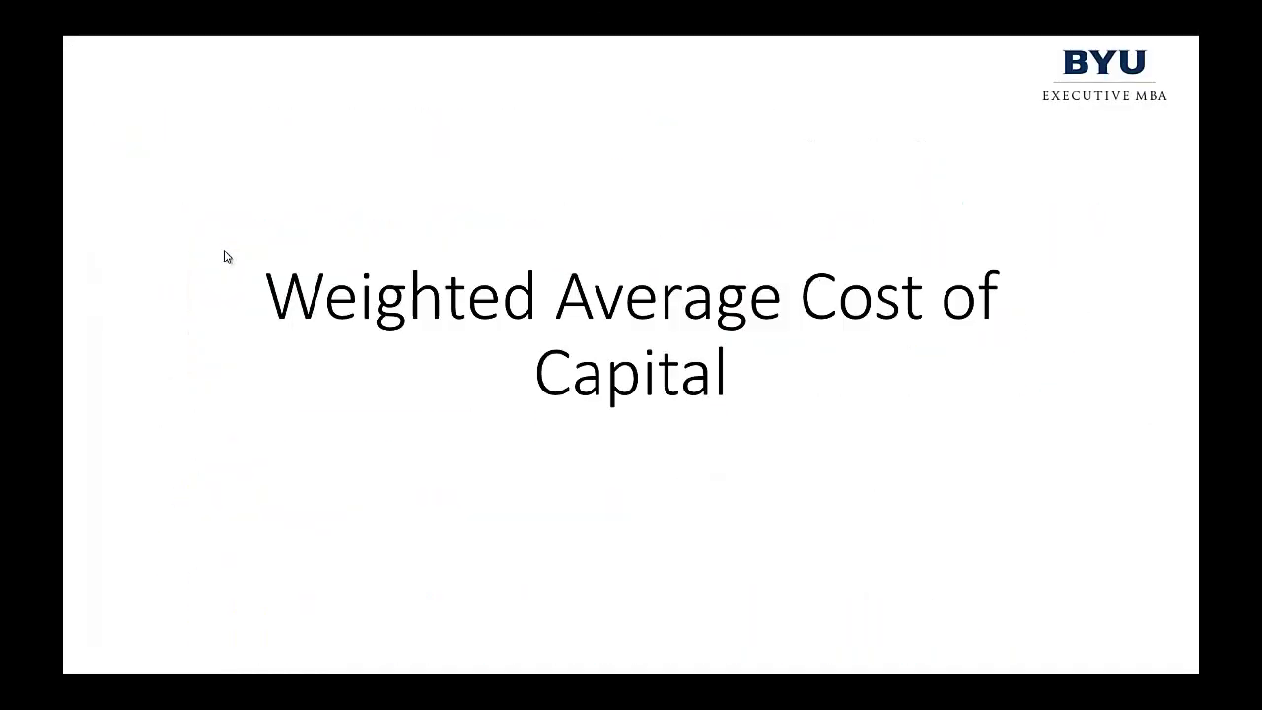
key("Left")
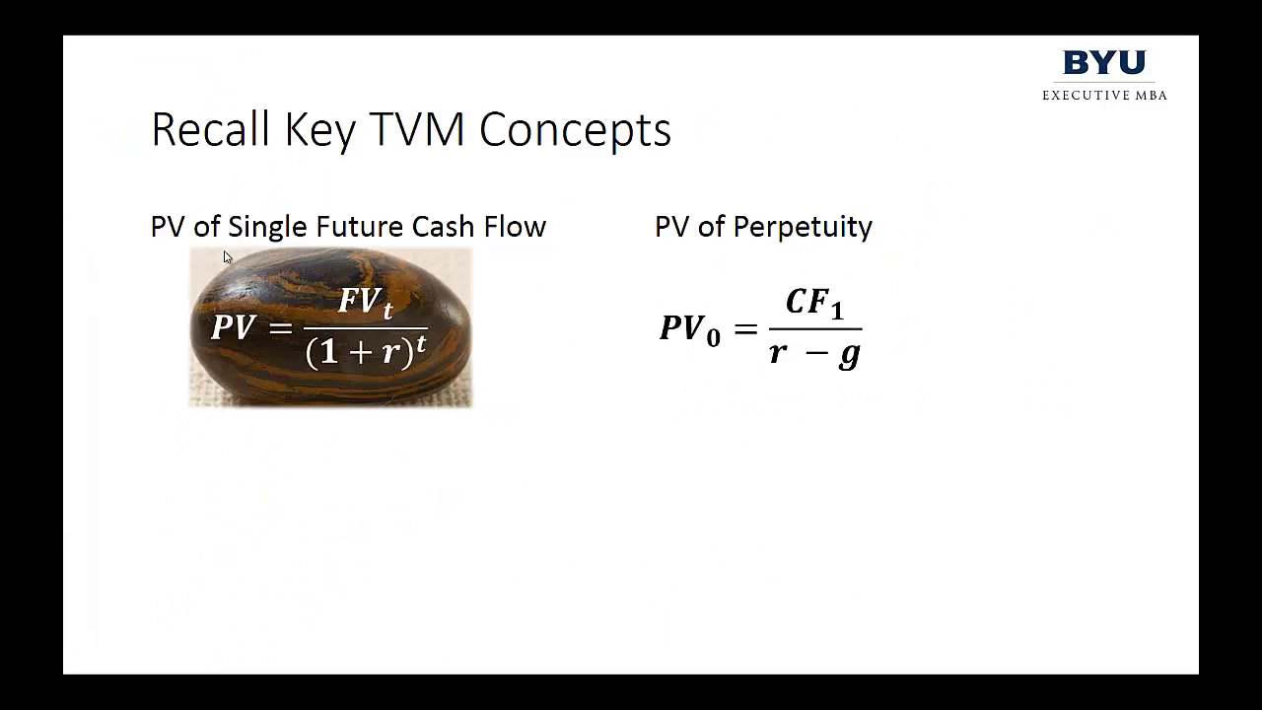
key("Left")
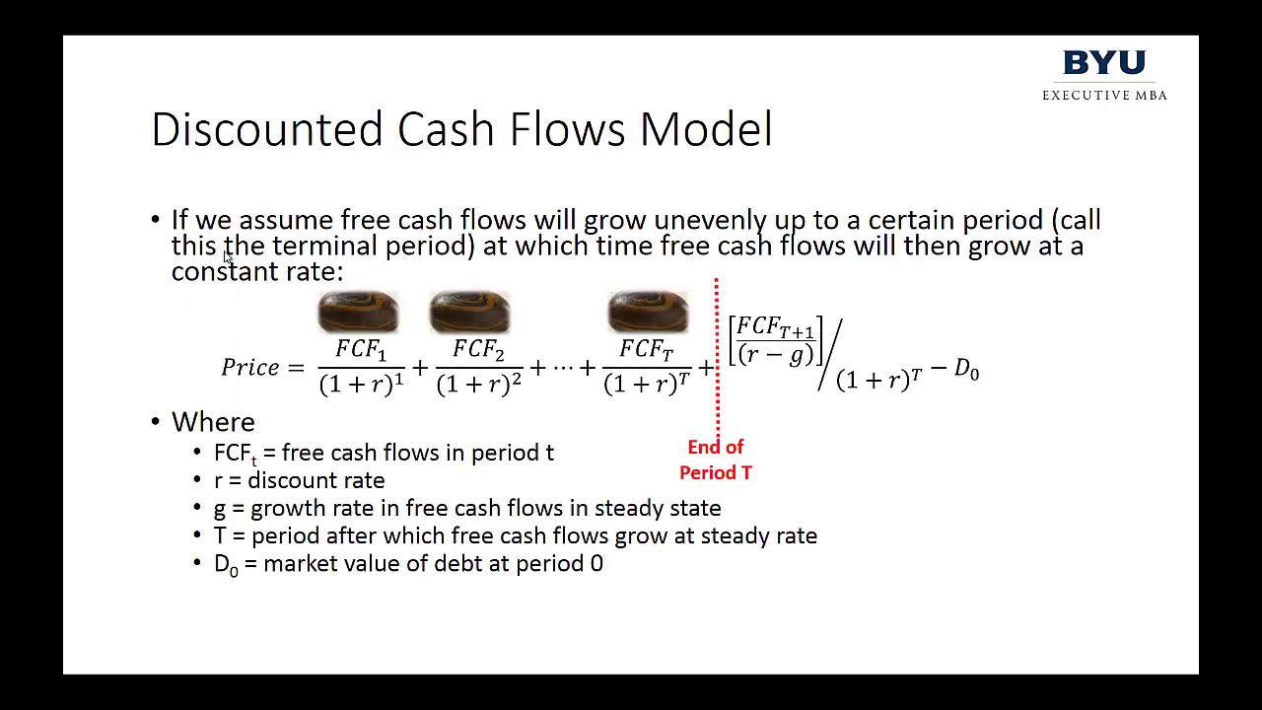
key("Right")
key("Left")
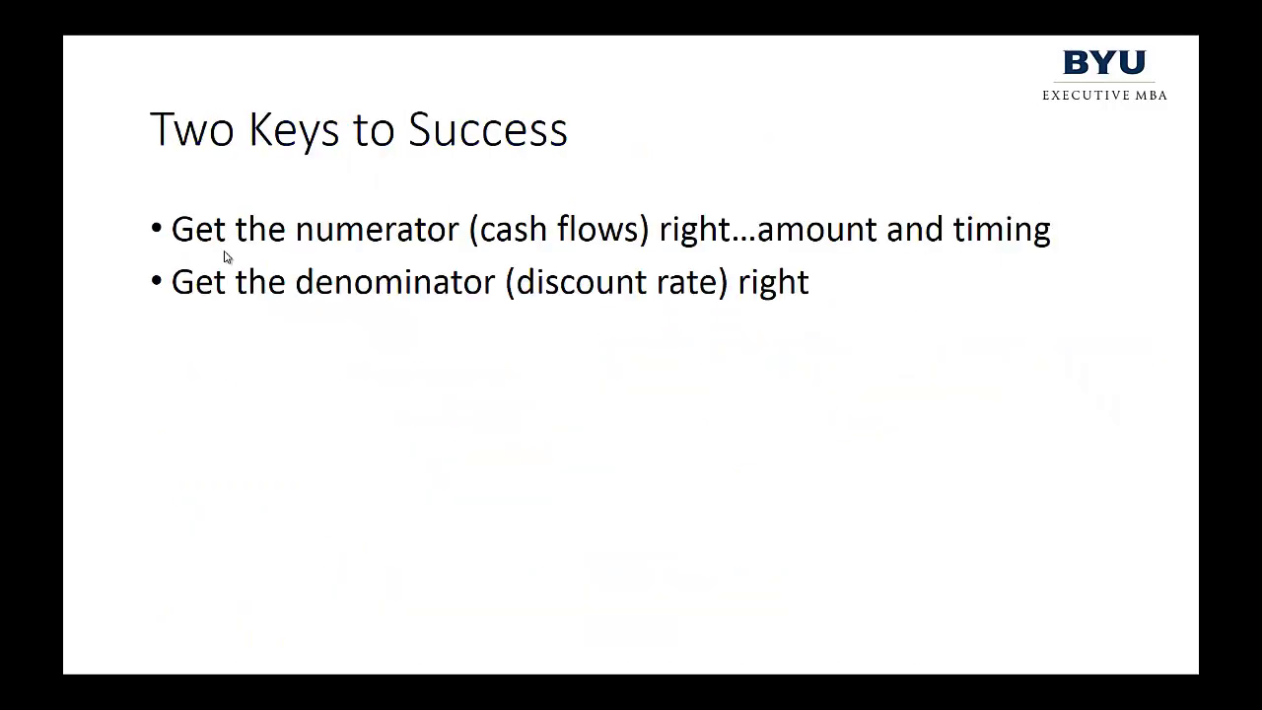